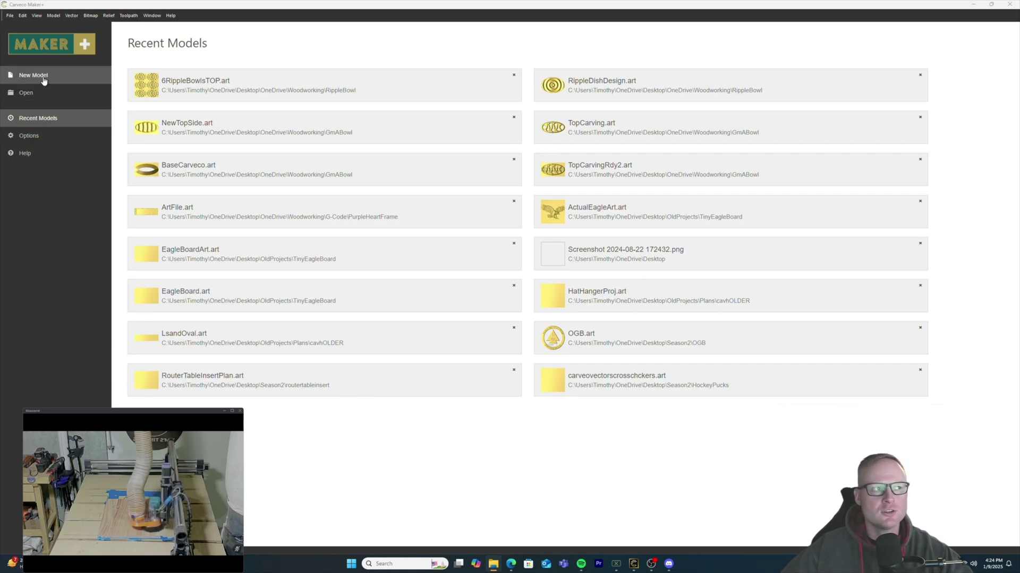
Create a new model 19.5 inches wide and 19.5 inches high
{"action": "left_click", "coordinate": [42, 80]}
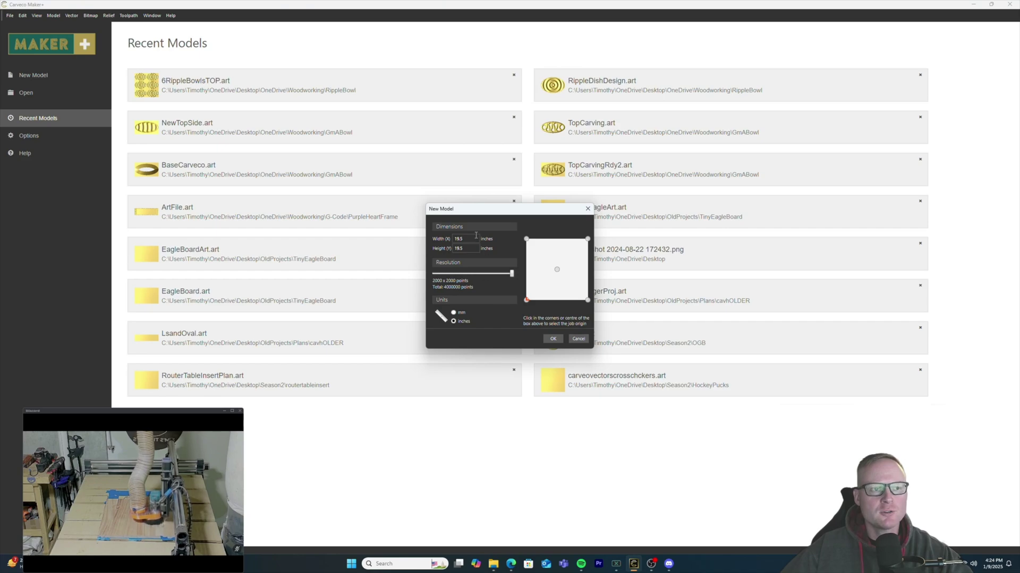
{"action": "left_click", "coordinate": [554, 338]}
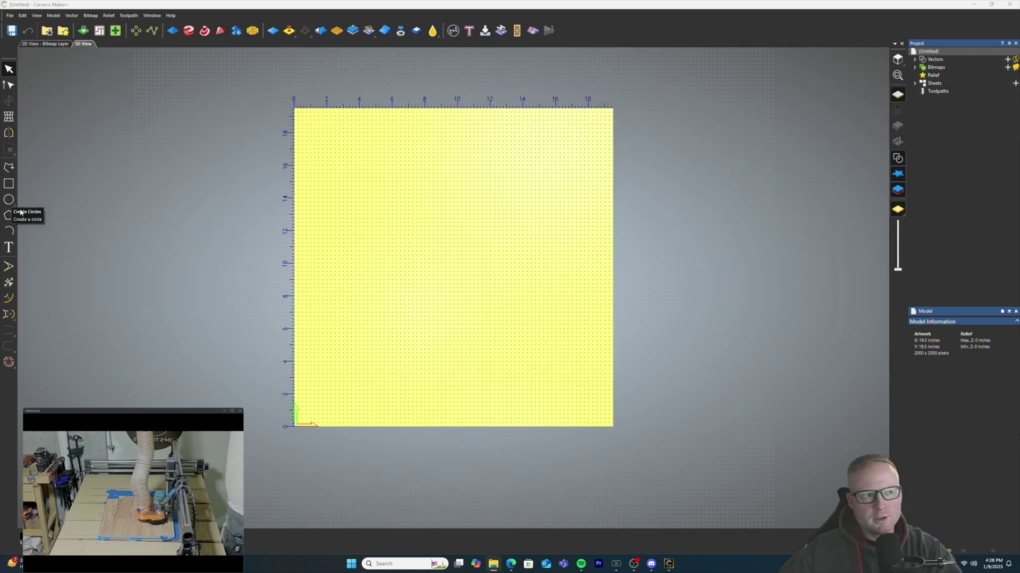
Create a circle with a diameter of 9 inches centred at X 0, Y 0
{"action": "left_click", "coordinate": [9, 201]}
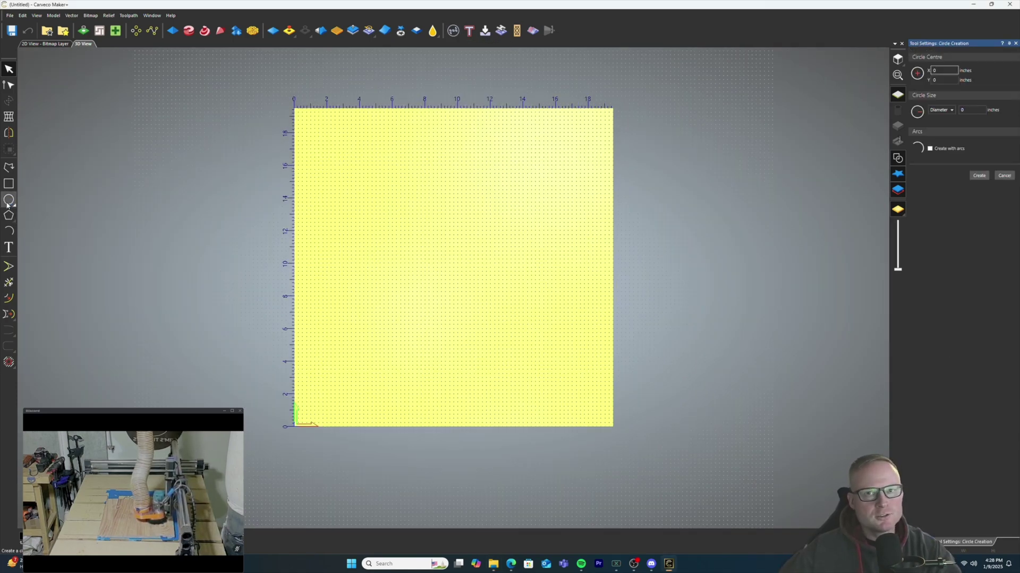
{"action": "left_click", "coordinate": [946, 111]}
{"action": "left_click", "coordinate": [971, 110]}
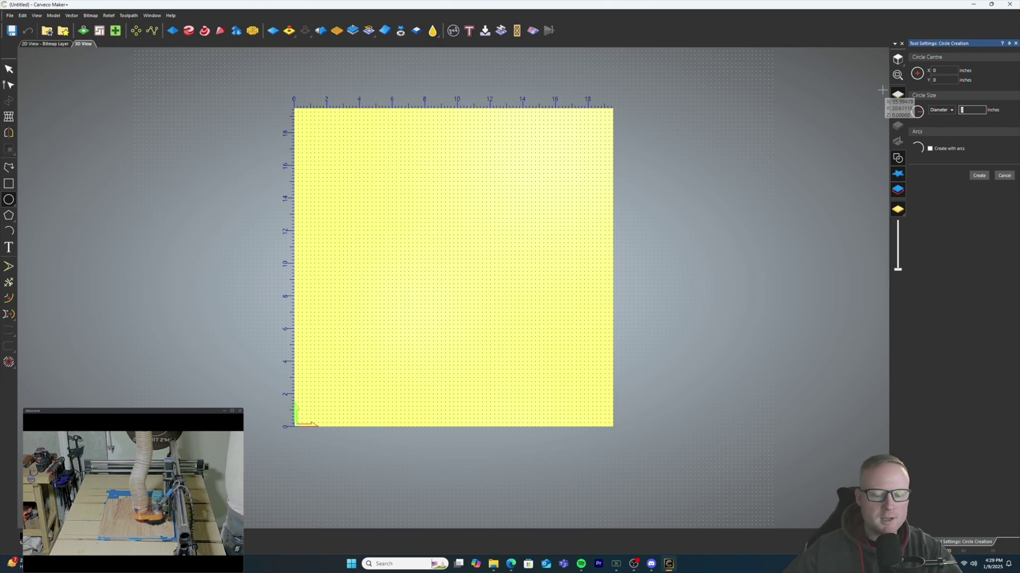
{"action": "type", "text": "9"}
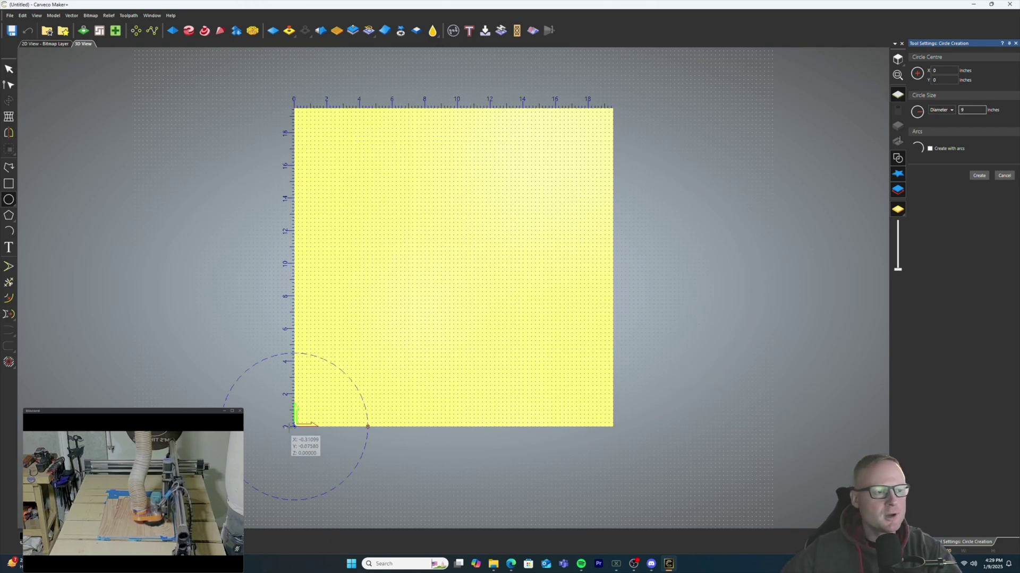
{"action": "scroll", "coordinate": [300, 466], "scroll_direction": "down", "scroll_amount": 1}
{"action": "scroll", "coordinate": [300, 466], "scroll_direction": "up", "scroll_amount": 2}
{"action": "scroll", "coordinate": [473, 319], "scroll_direction": "down", "scroll_amount": 1}
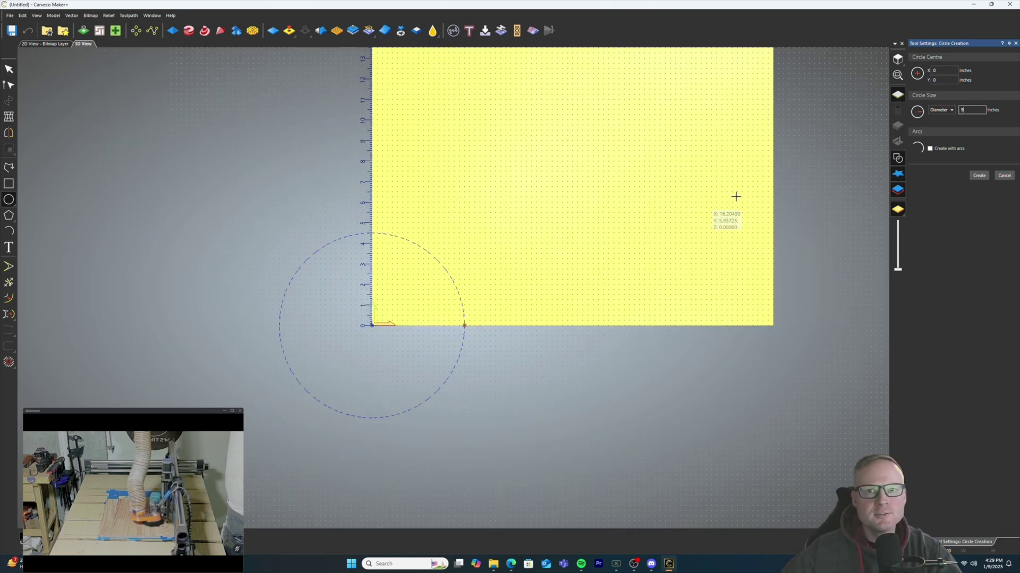
{"action": "left_click", "coordinate": [980, 176]}
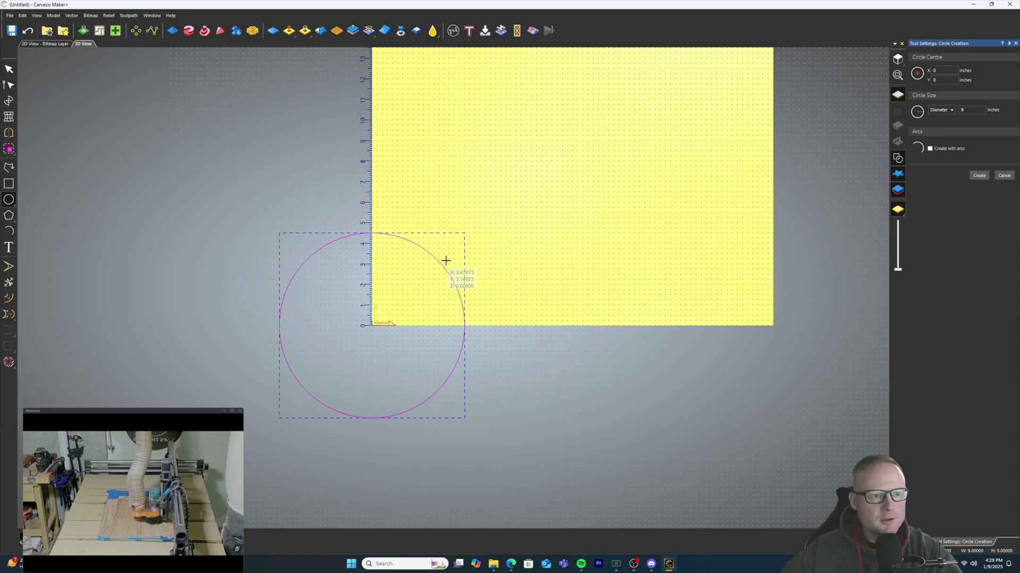
{"action": "key", "text": "Escape"}
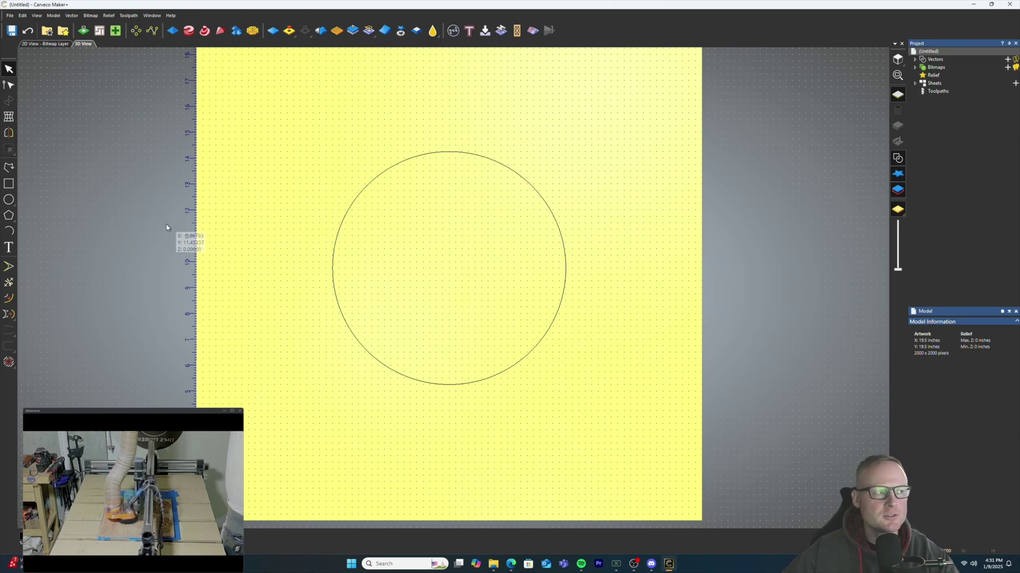
Offset the circle inwards seven times in succession by 0.55 inches with radiused corners to make concentric rings
{"action": "left_click", "coordinate": [9, 298]}
{"action": "double_click", "coordinate": [955, 70]}
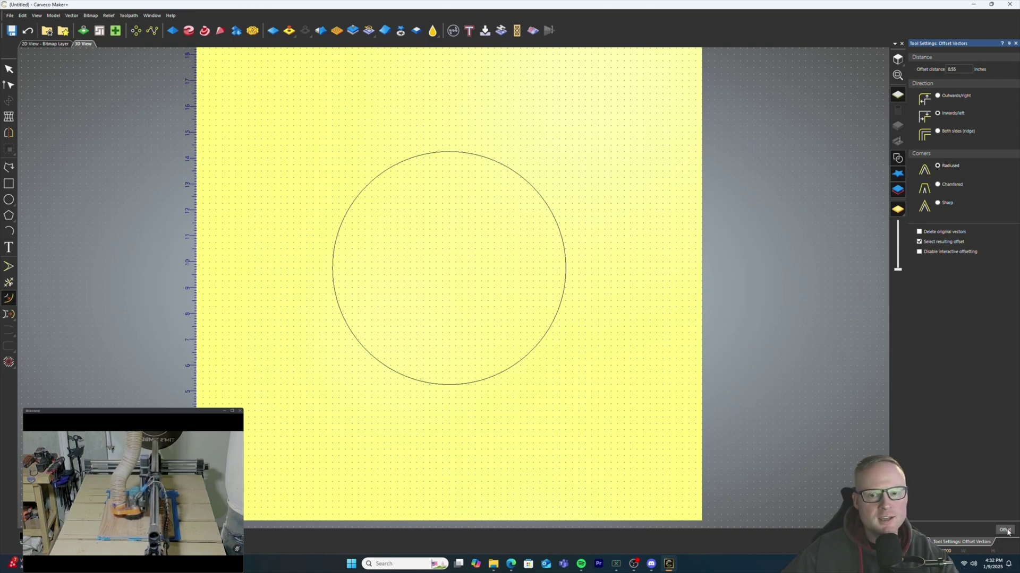
{"action": "left_click", "coordinate": [539, 197]}
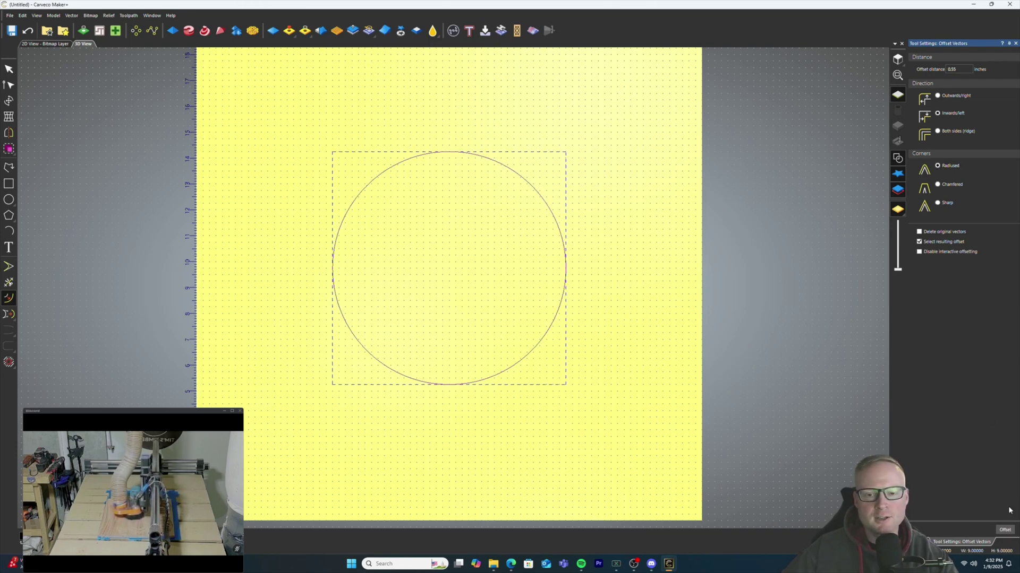
{"action": "left_click", "coordinate": [1004, 530]}
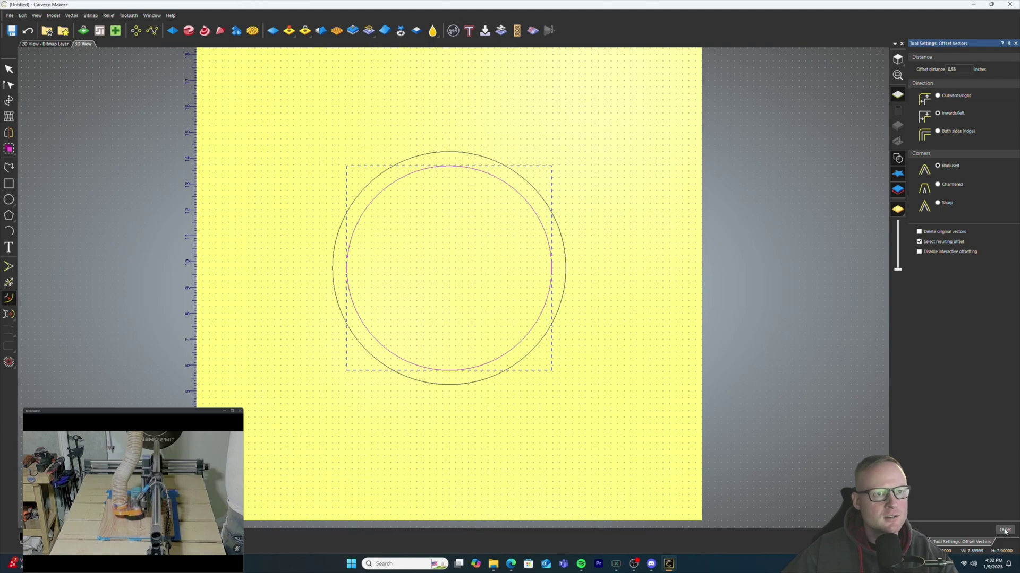
{"action": "left_click", "coordinate": [1005, 530]}
{"action": "left_click", "coordinate": [1004, 530]}
{"action": "left_click", "coordinate": [1004, 530]}
{"action": "left_click", "coordinate": [1004, 530]}
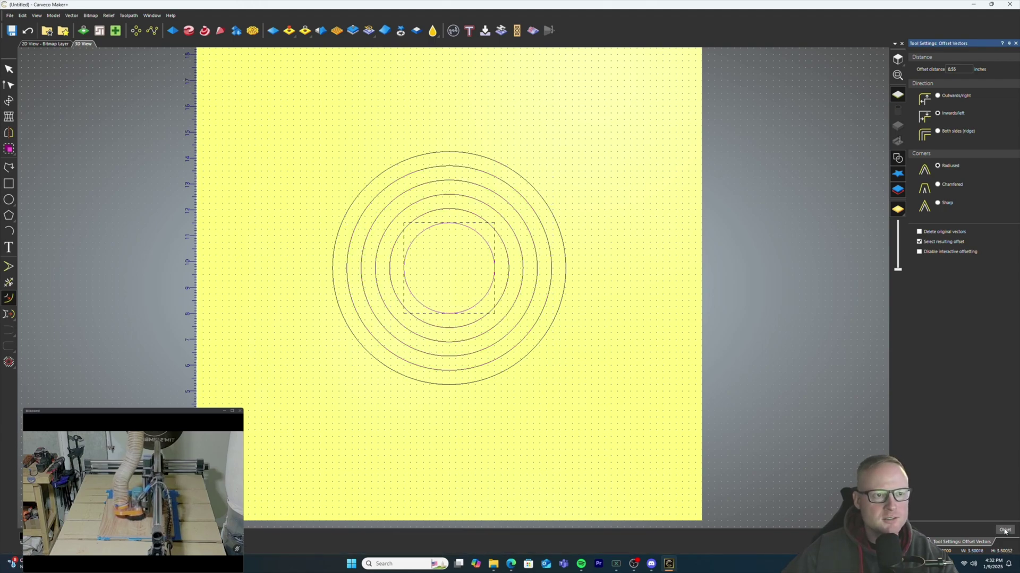
{"action": "left_click", "coordinate": [1004, 530]}
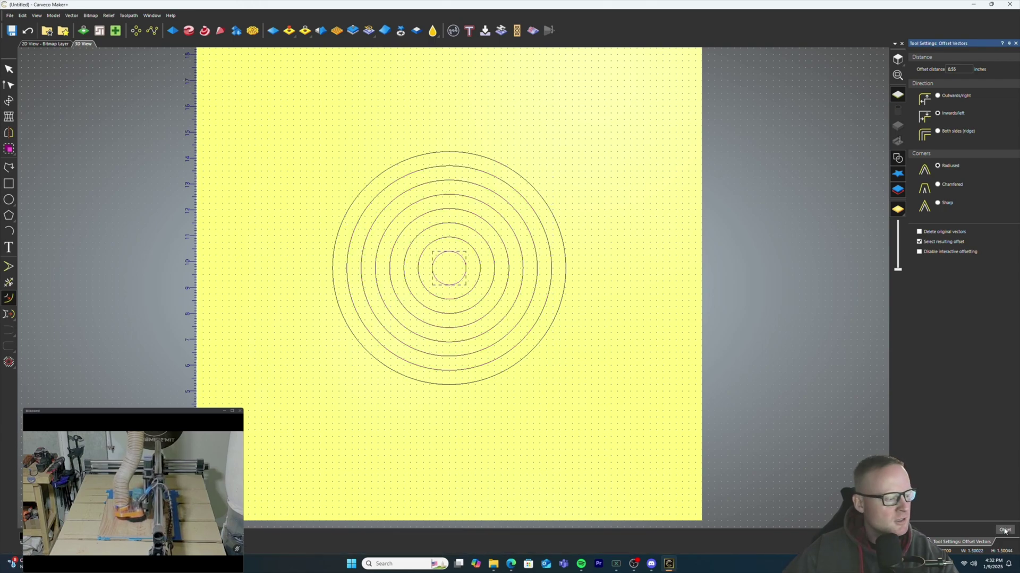
{"action": "left_click", "coordinate": [461, 273]}
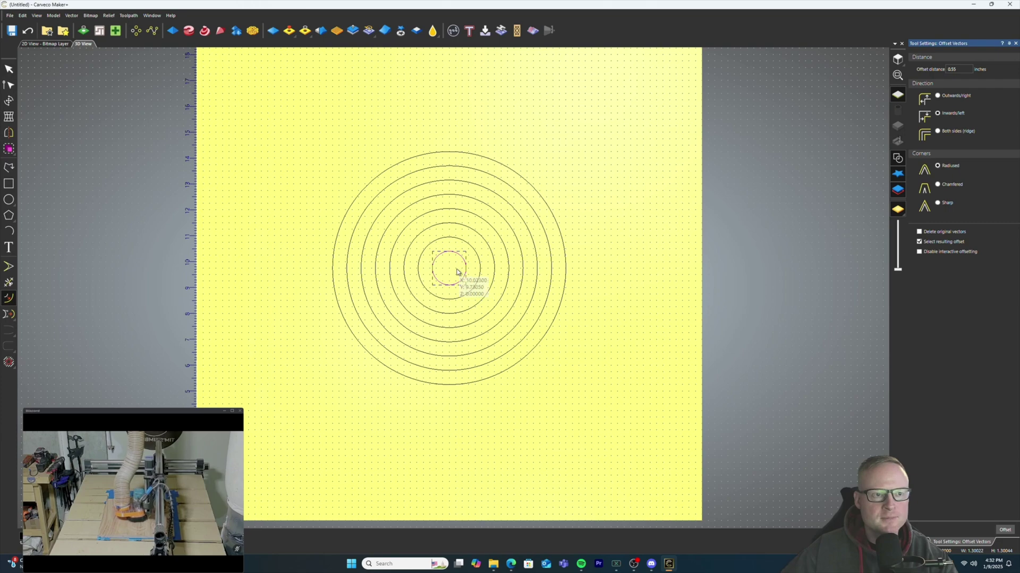
{"action": "scroll", "coordinate": [467, 281], "scroll_direction": "up", "scroll_amount": 2}
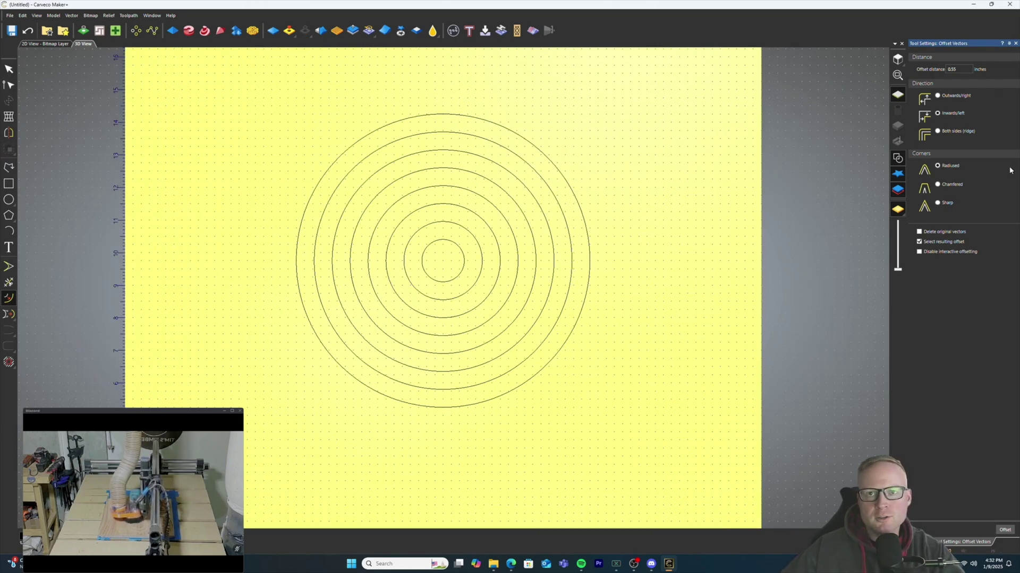
{"action": "left_click", "coordinate": [1016, 43]}
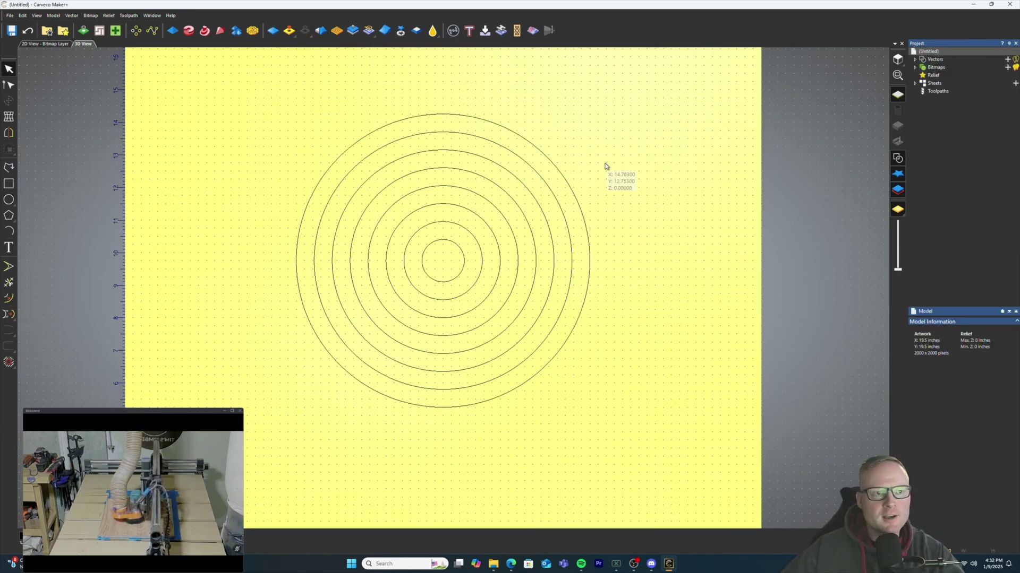
Give the innermost circle a round profile in the Shape Editor and inspect the dome from the side
{"action": "left_click", "coordinate": [448, 243]}
{"action": "left_click_drag", "start_coordinate": [471, 412], "coordinate": [387, 237]}
{"action": "scroll", "coordinate": [445, 296], "scroll_direction": "up", "scroll_amount": 3}
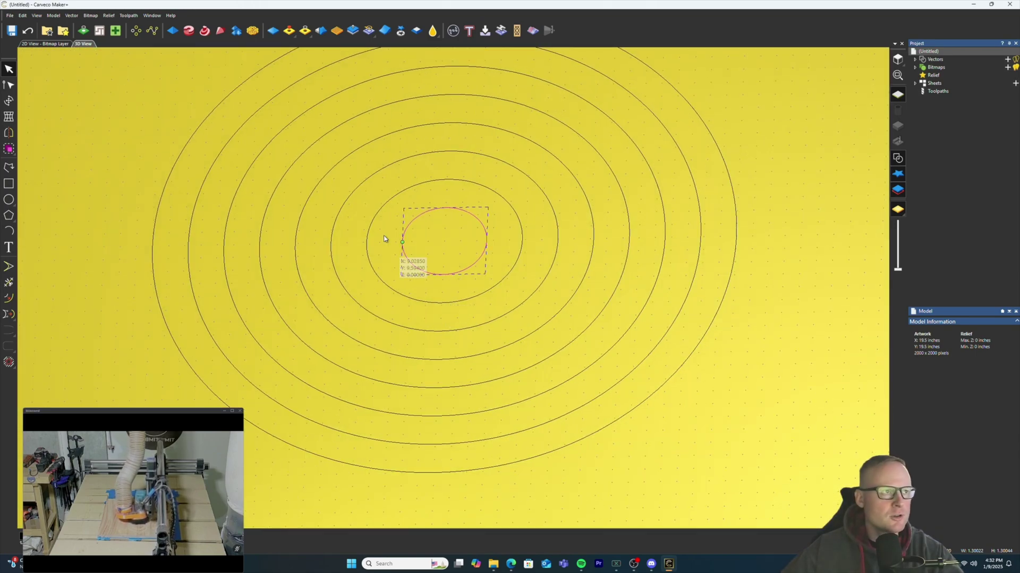
{"action": "left_click", "coordinate": [173, 32]}
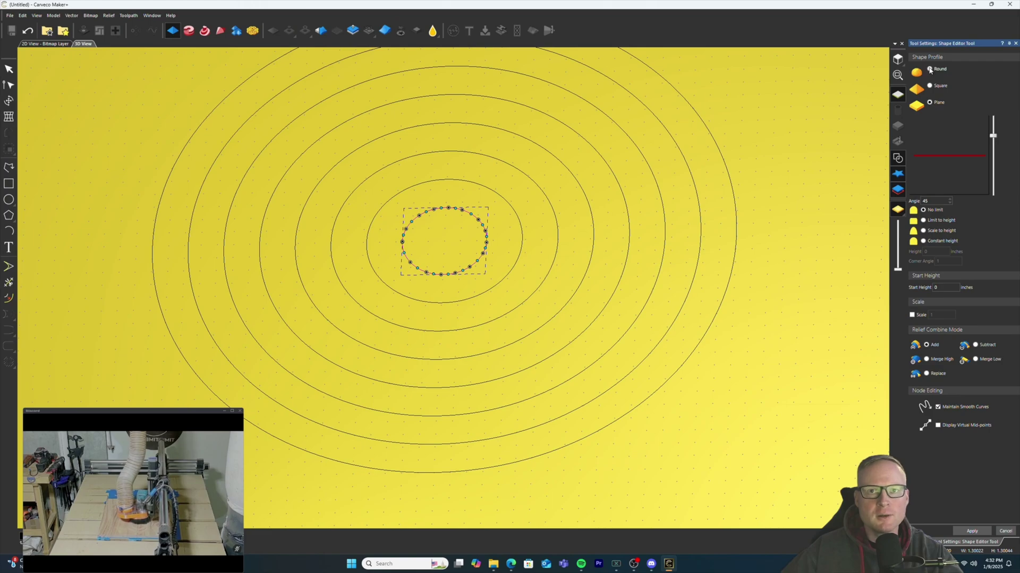
{"action": "left_click", "coordinate": [929, 69]}
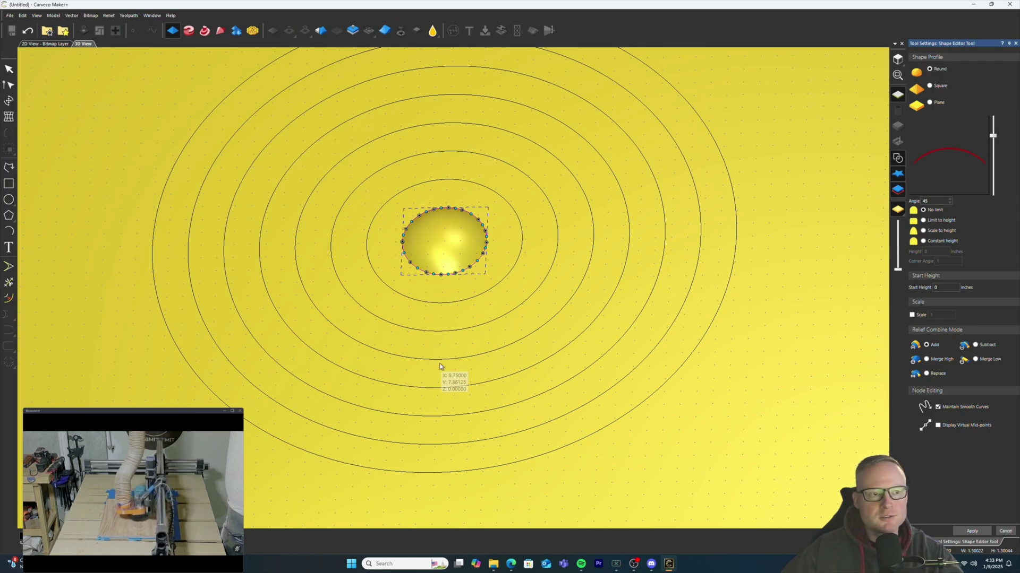
{"action": "mouse_move", "coordinate": [446, 369]}
{"action": "left_mouse_down"}
{"action": "mouse_move", "coordinate": [461, 235]}
{"action": "mouse_move", "coordinate": [451, 212]}
{"action": "mouse_move", "coordinate": [462, 216]}
{"action": "left_mouse_up"}
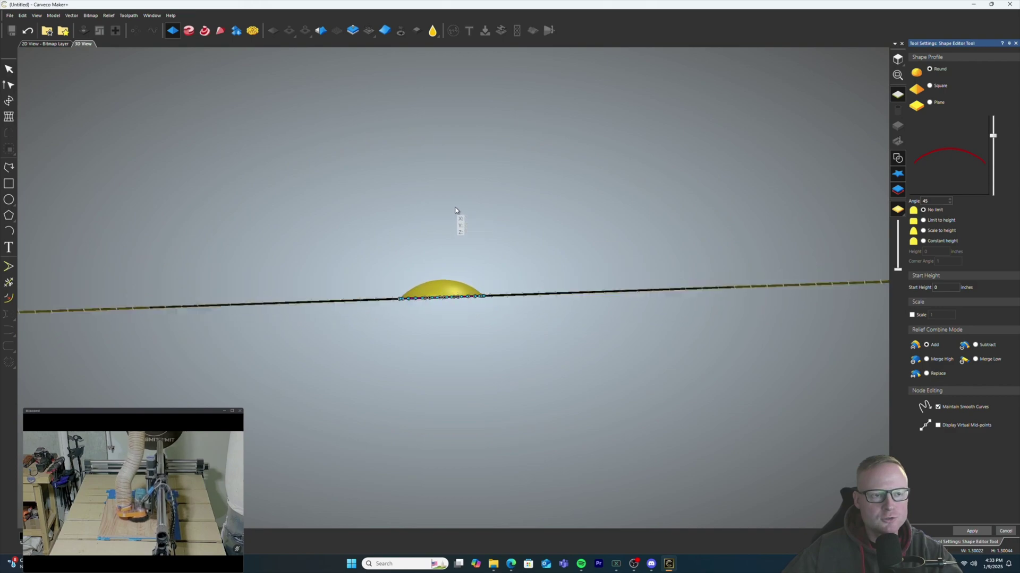
{"action": "left_click_drag", "start_coordinate": [501, 298], "coordinate": [491, 300]}
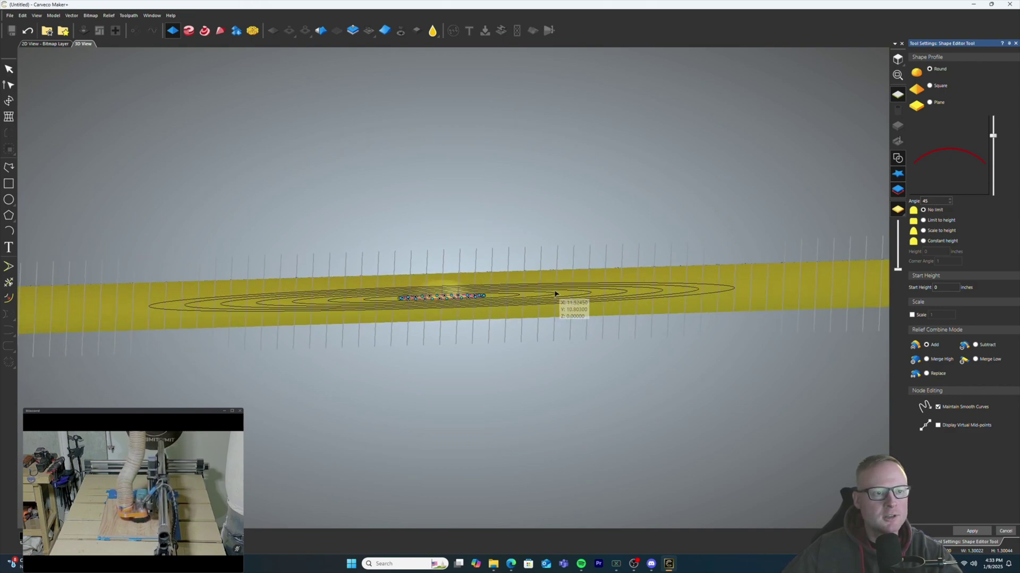
{"action": "left_click_drag", "start_coordinate": [508, 296], "coordinate": [507, 322]}
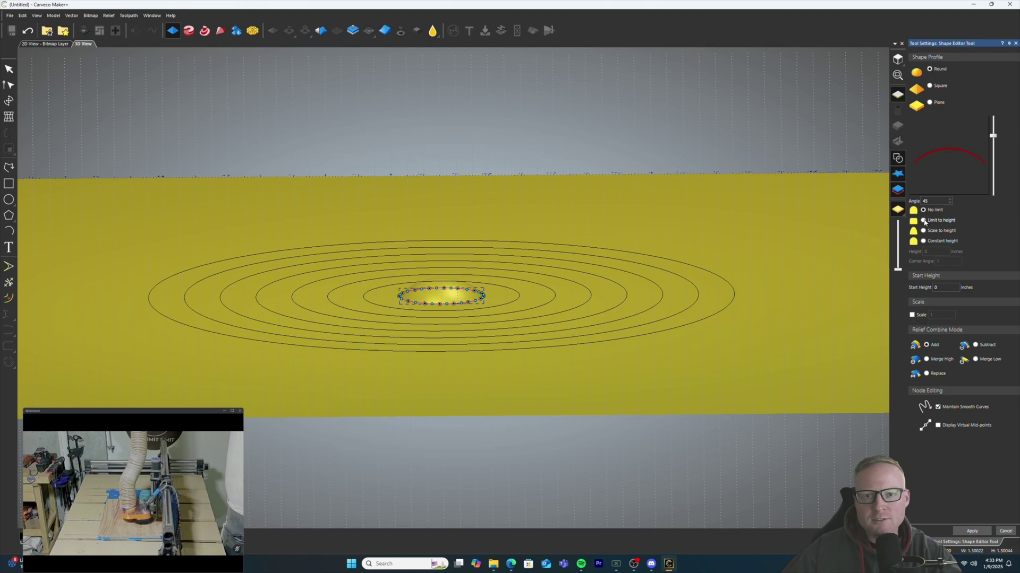
Limit the innermost circle's dome to a height of 0.15 inches, inspect it and leave the Shape Editor
{"action": "type", "text": "1"}
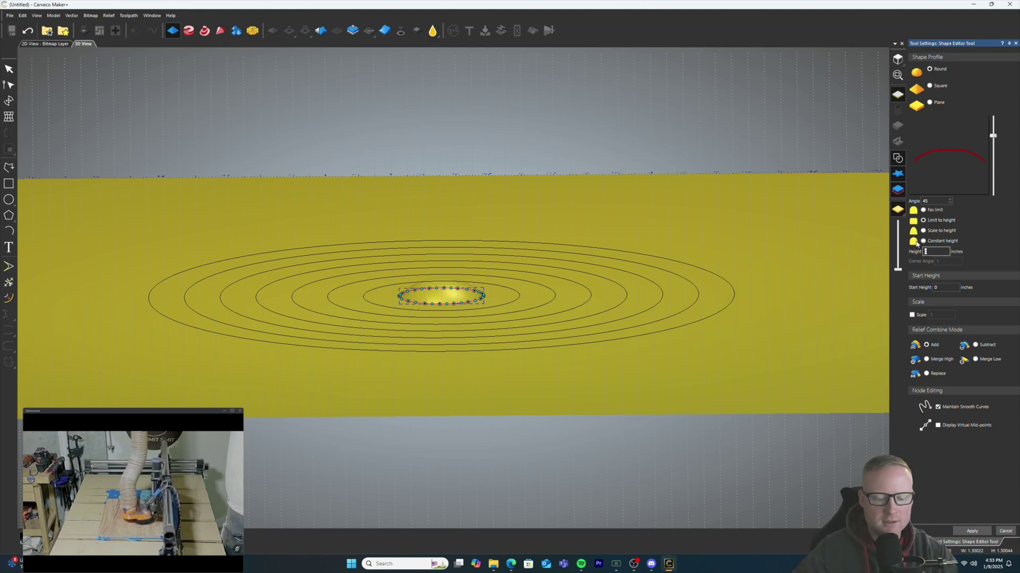
{"action": "type", "text": ".15"}
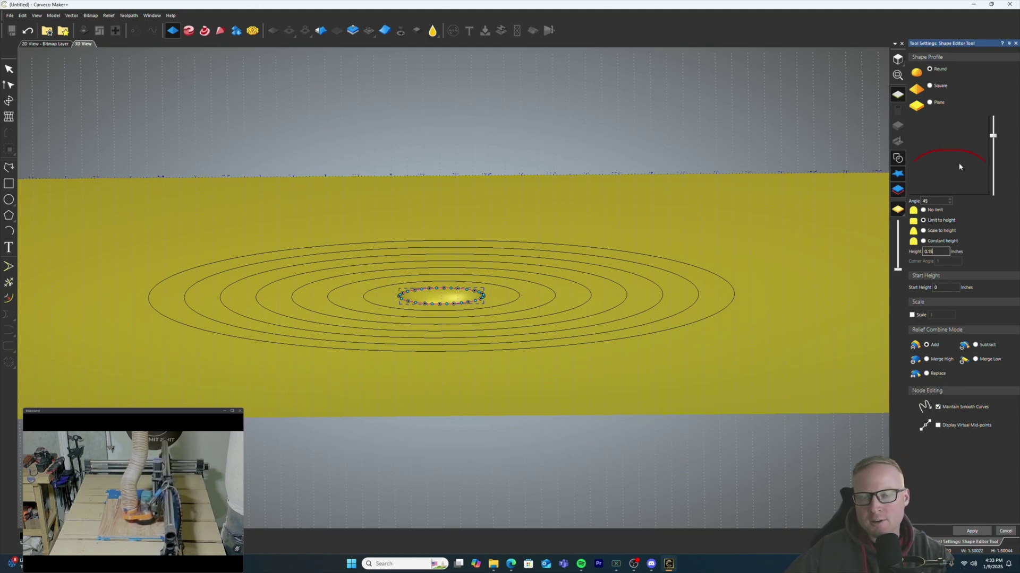
{"action": "scroll", "coordinate": [483, 303], "scroll_direction": "up", "scroll_amount": 5}
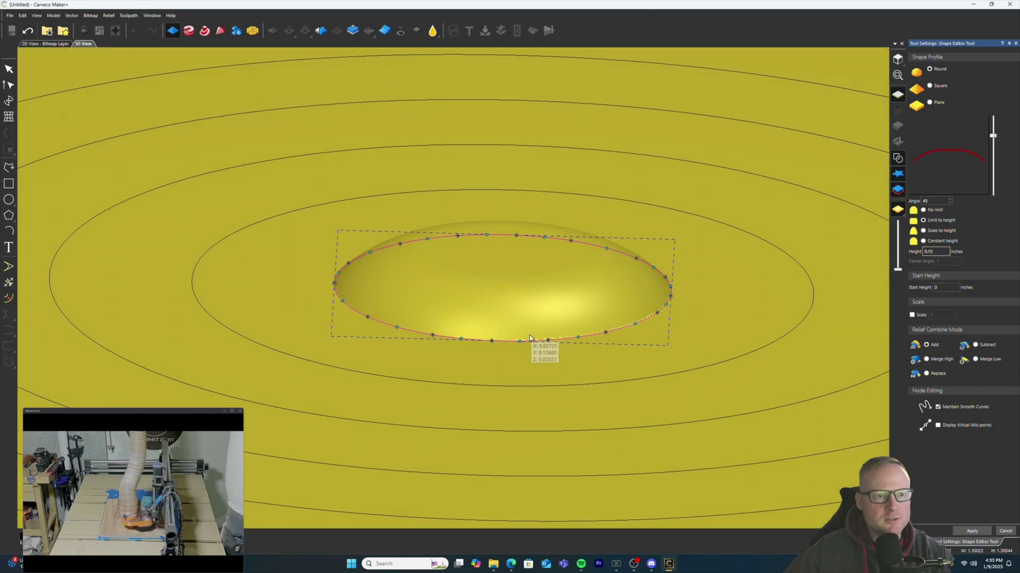
{"action": "scroll", "coordinate": [531, 346], "scroll_direction": "down", "scroll_amount": 3}
{"action": "left_click_drag", "start_coordinate": [534, 313], "coordinate": [457, 290]}
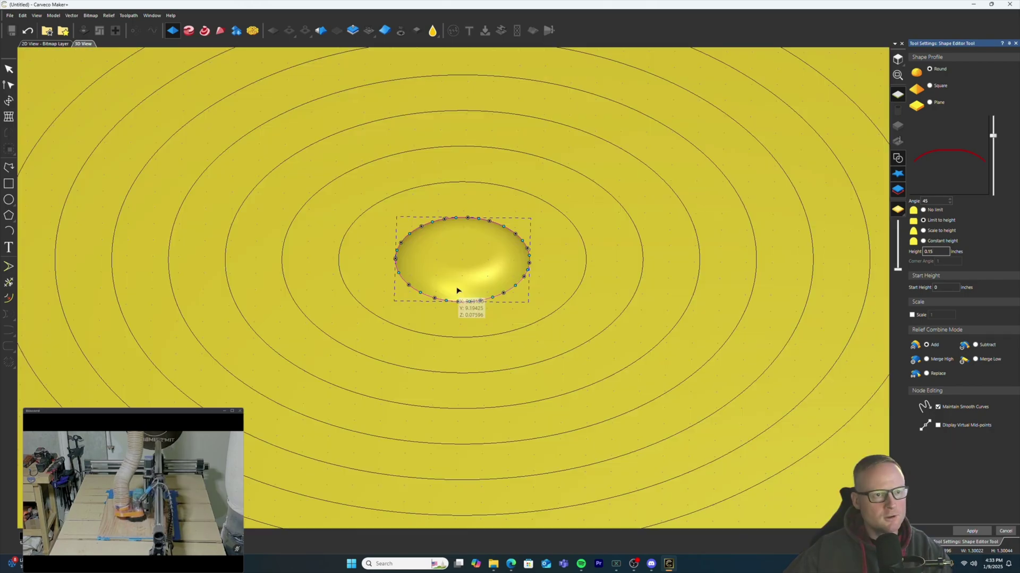
{"action": "left_click", "coordinate": [416, 204]}
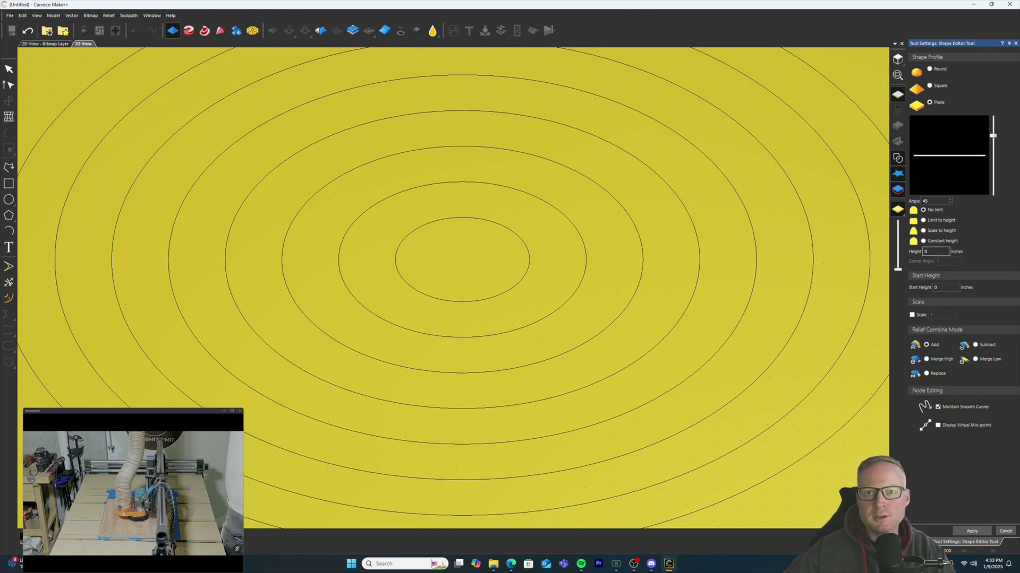
{"action": "left_click", "coordinate": [1015, 43]}
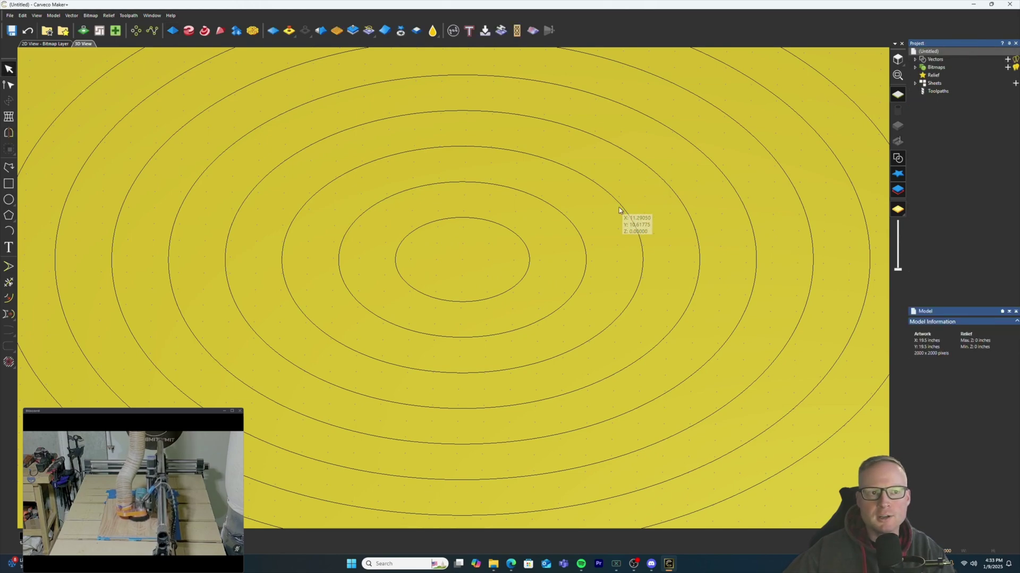
Add a round relief limited to a height of 0.15 inches inside the innermost circle with the Shape Editor
{"action": "left_click", "coordinate": [560, 213]}
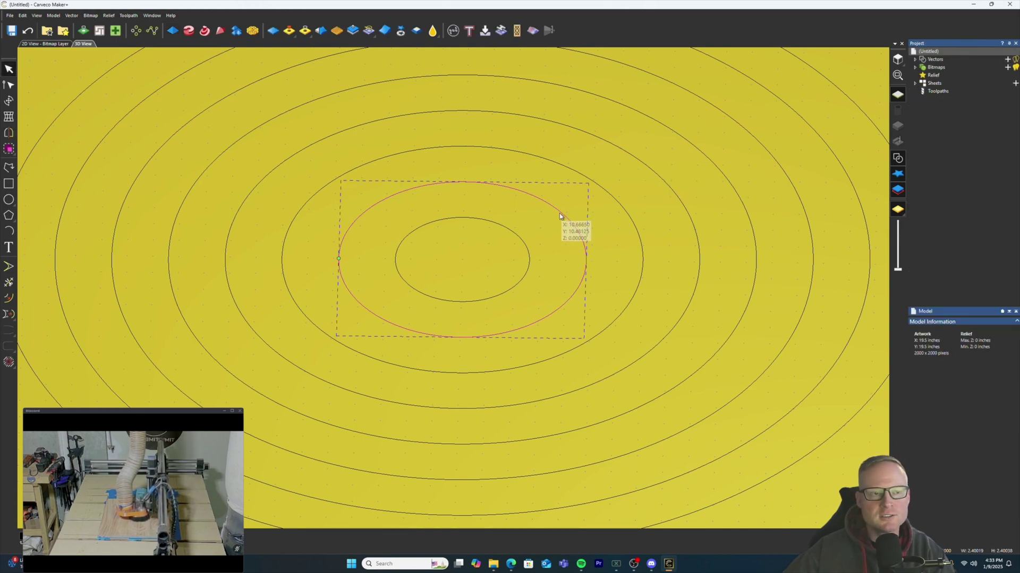
{"action": "left_click", "coordinate": [172, 30]}
{"action": "left_click", "coordinate": [521, 238]}
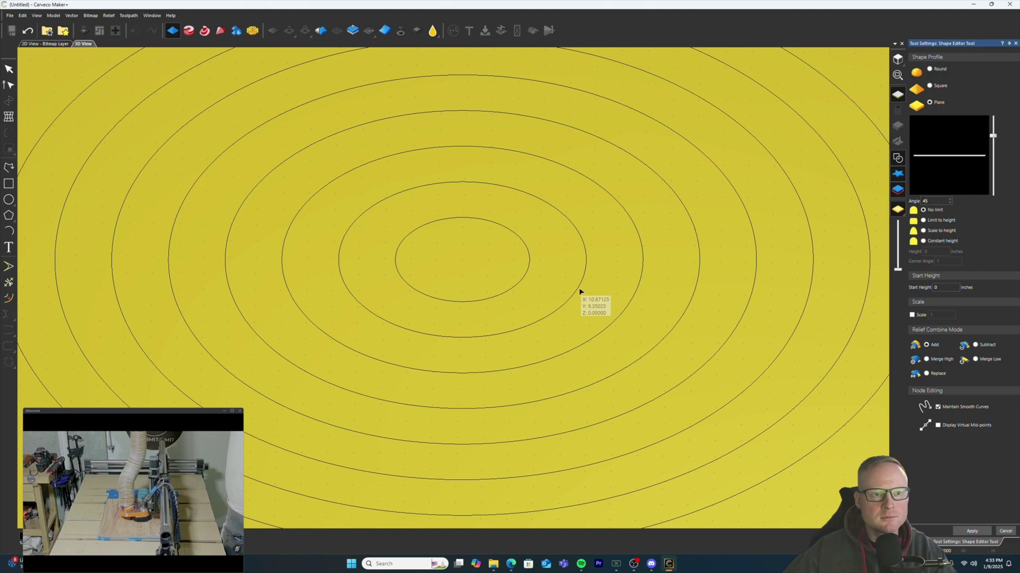
{"action": "left_click", "coordinate": [525, 245]}
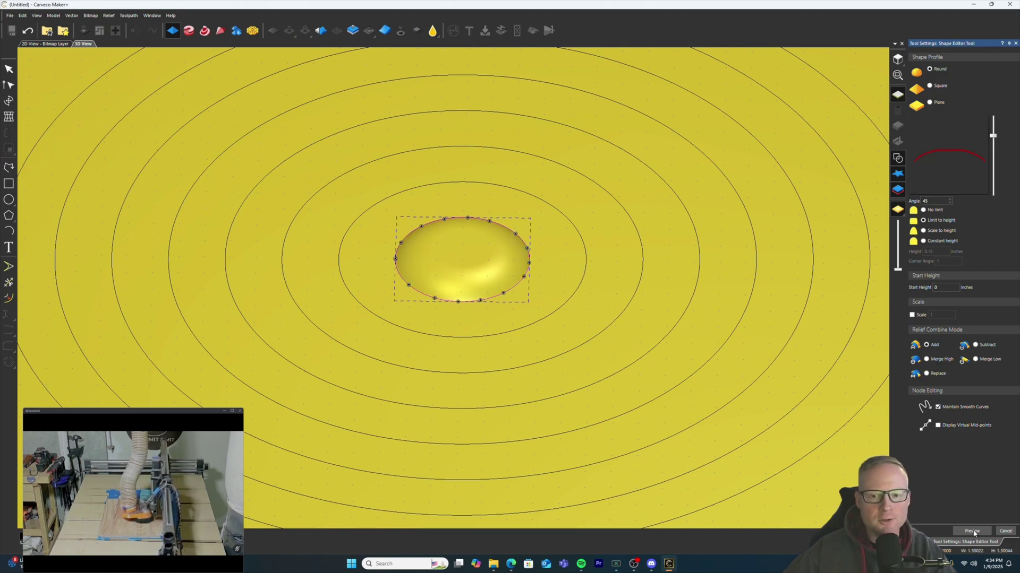
{"action": "left_click", "coordinate": [1015, 44]}
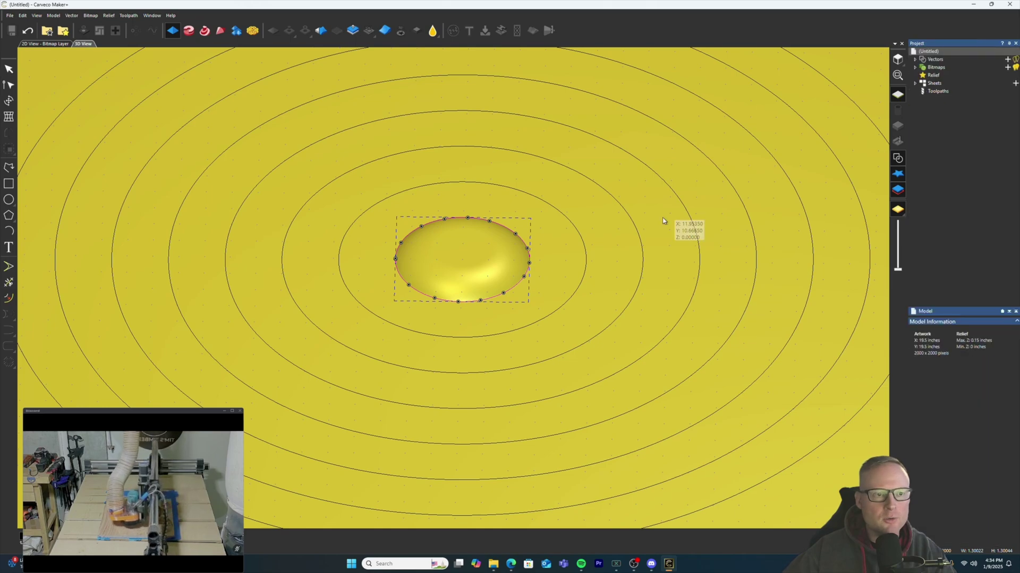
Select the two innermost circles and give the ring between them a round profile in the Shape Editor
{"action": "mouse_move", "coordinate": [486, 342]}
{"action": "left_mouse_down"}
{"action": "mouse_move", "coordinate": [491, 209]}
{"action": "mouse_move", "coordinate": [495, 327]}
{"action": "left_mouse_up"}
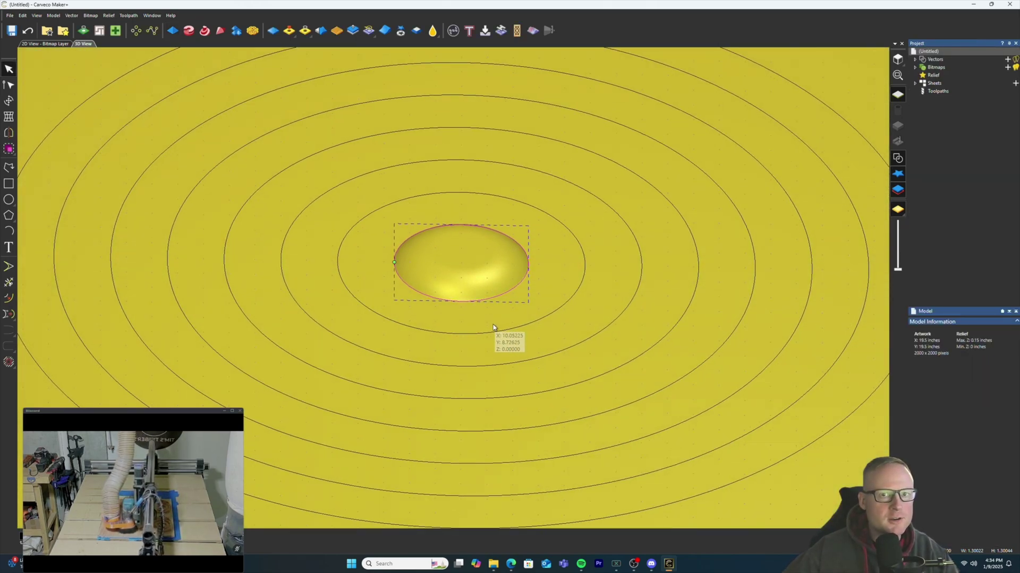
{"action": "left_click", "coordinate": [584, 274]}
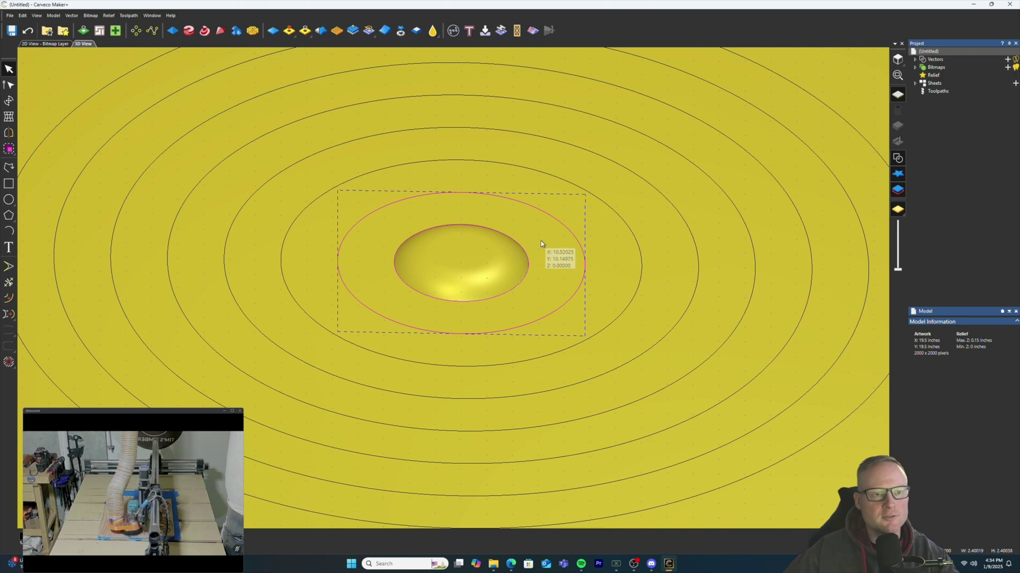
{"action": "scroll", "coordinate": [419, 354], "scroll_direction": "down", "scroll_amount": 2}
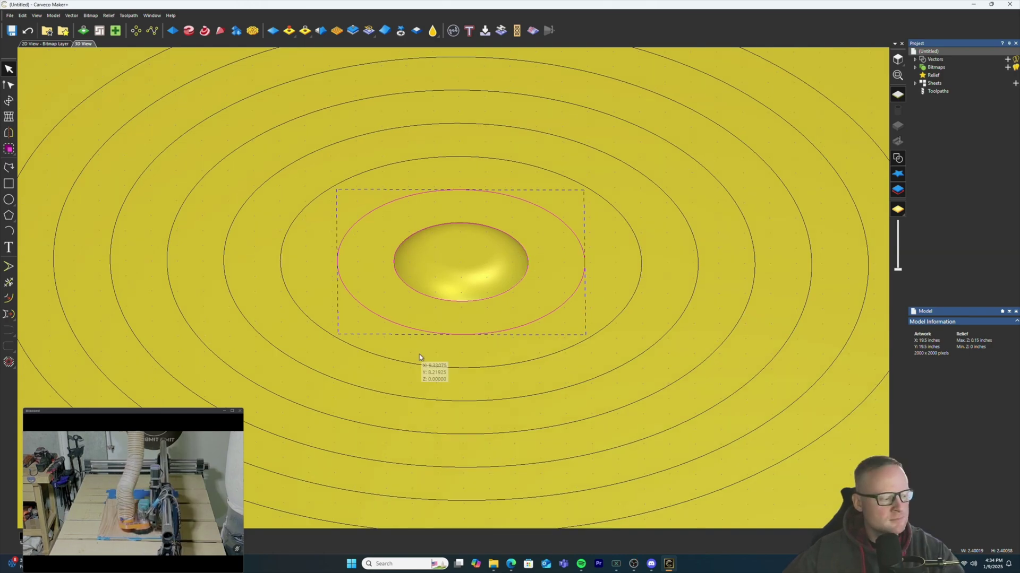
{"action": "scroll", "coordinate": [432, 329], "scroll_direction": "down", "scroll_amount": 2}
{"action": "left_click", "coordinate": [141, 31]}
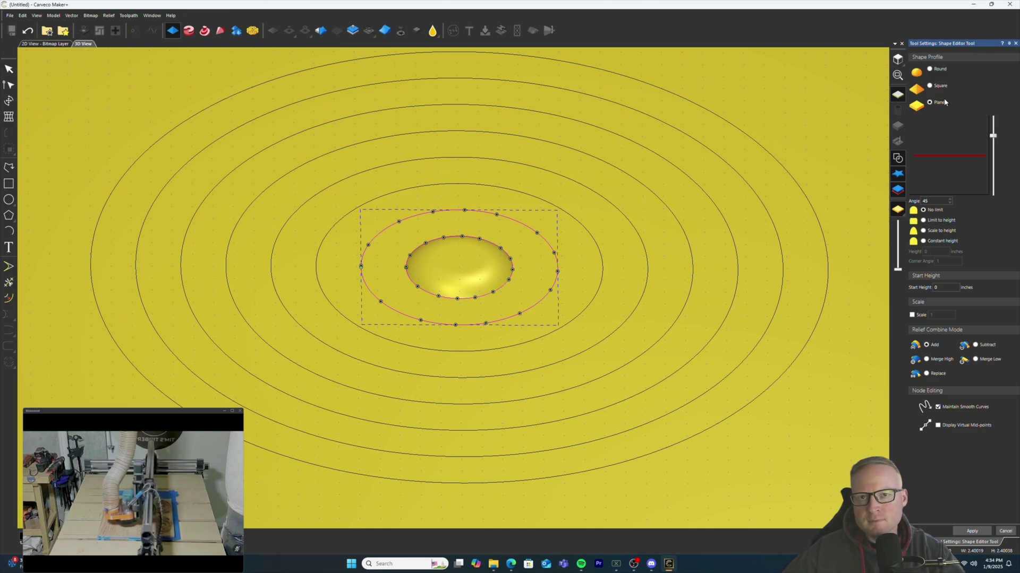
{"action": "left_click", "coordinate": [929, 69]}
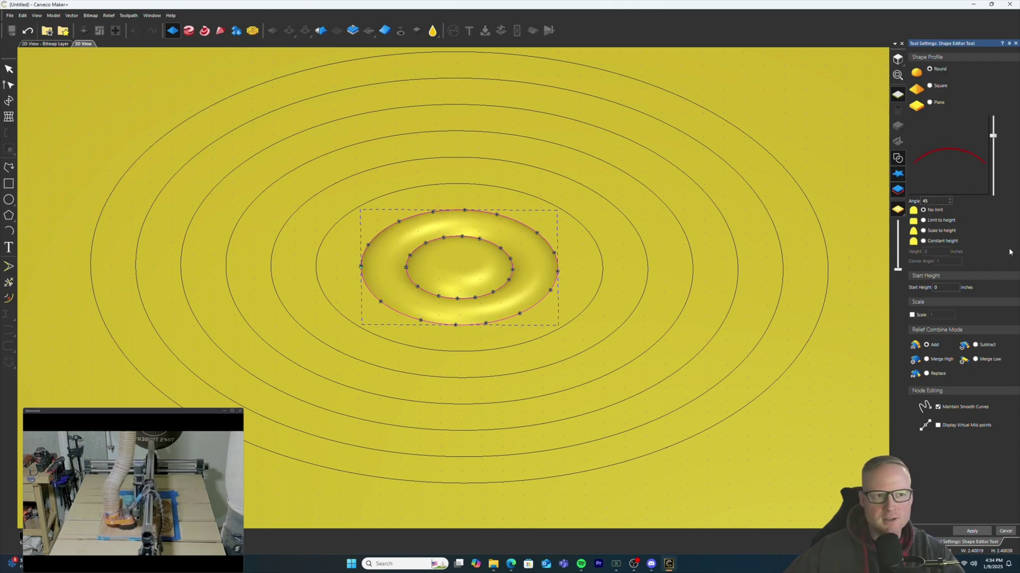
Set the innermost ring's profile angle to -45 to make it a groove, and inspect its shape
{"action": "type", "text": "-"}
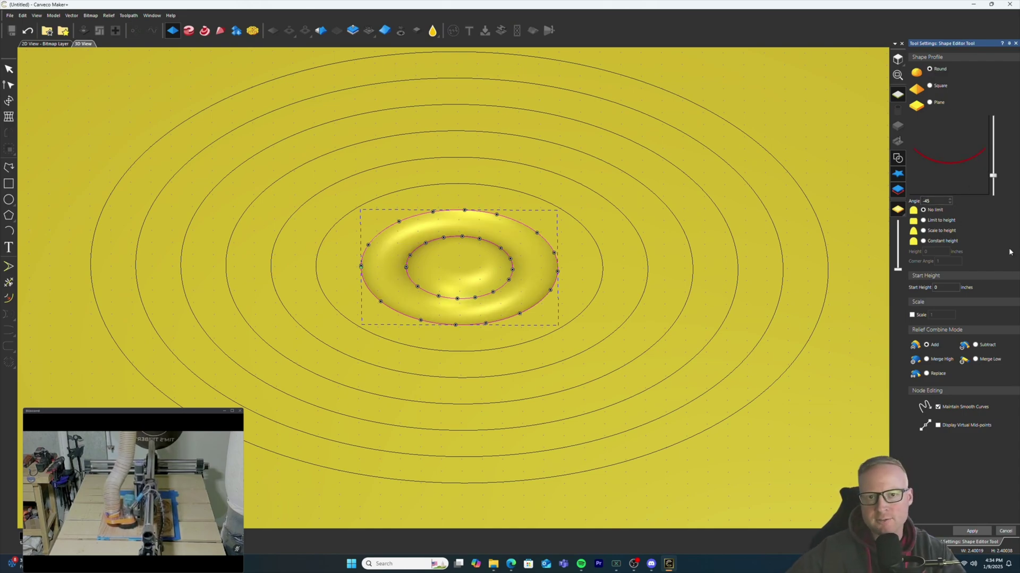
{"action": "scroll", "coordinate": [510, 348], "scroll_direction": "up", "scroll_amount": 3}
{"action": "mouse_move", "coordinate": [514, 314]}
{"action": "left_mouse_down"}
{"action": "mouse_move", "coordinate": [514, 231]}
{"action": "mouse_move", "coordinate": [400, 298]}
{"action": "mouse_move", "coordinate": [397, 334]}
{"action": "mouse_move", "coordinate": [526, 276]}
{"action": "mouse_move", "coordinate": [531, 317]}
{"action": "left_mouse_up"}
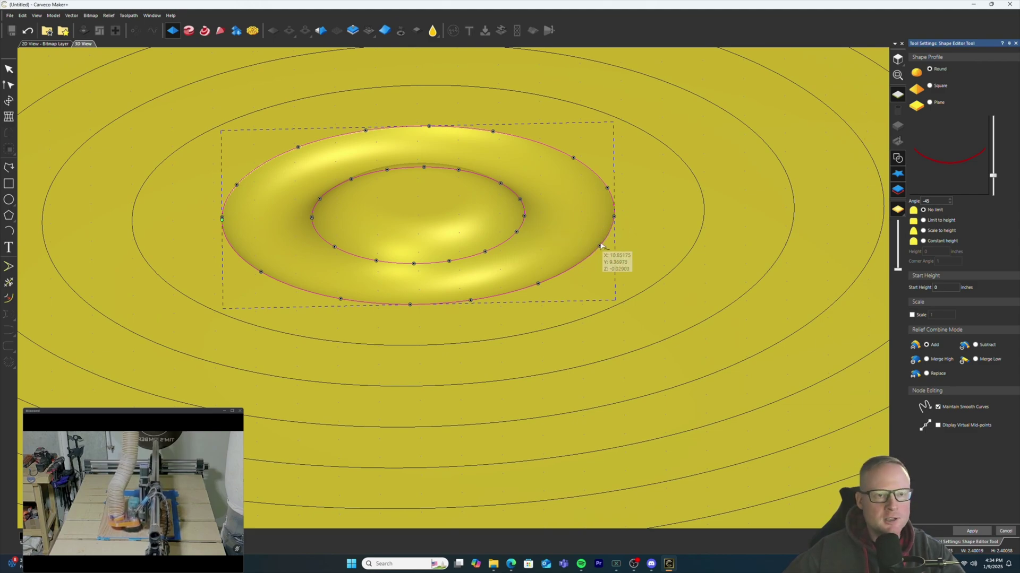
{"action": "scroll", "coordinate": [601, 246], "scroll_direction": "down", "scroll_amount": 3}
{"action": "left_click_drag", "start_coordinate": [581, 259], "coordinate": [485, 321]}
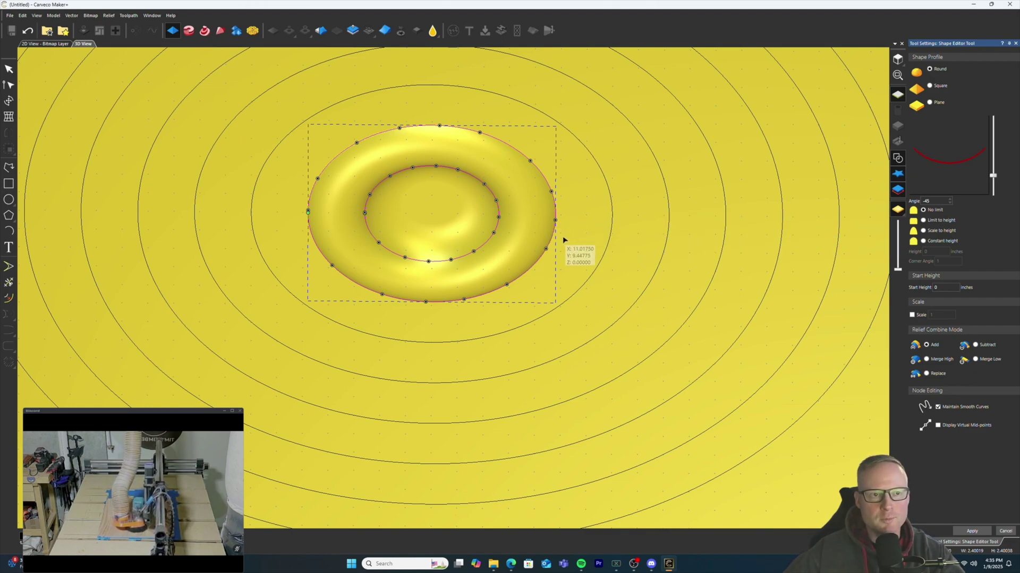
{"action": "key", "text": "Return"}
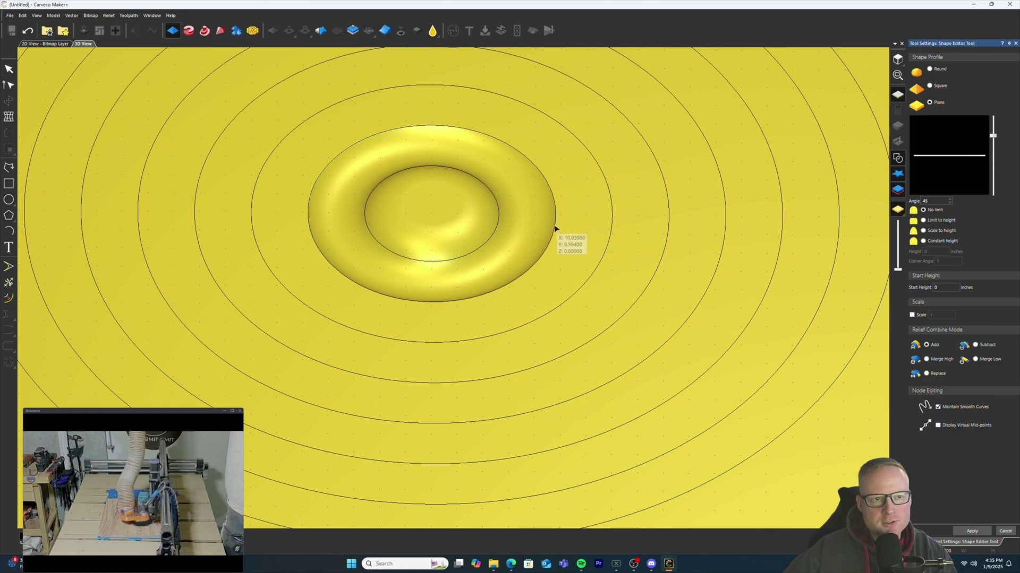
Add a raised round ring with an angle of 45 between the second and third circles from the centre
{"action": "left_click", "coordinate": [614, 228]}
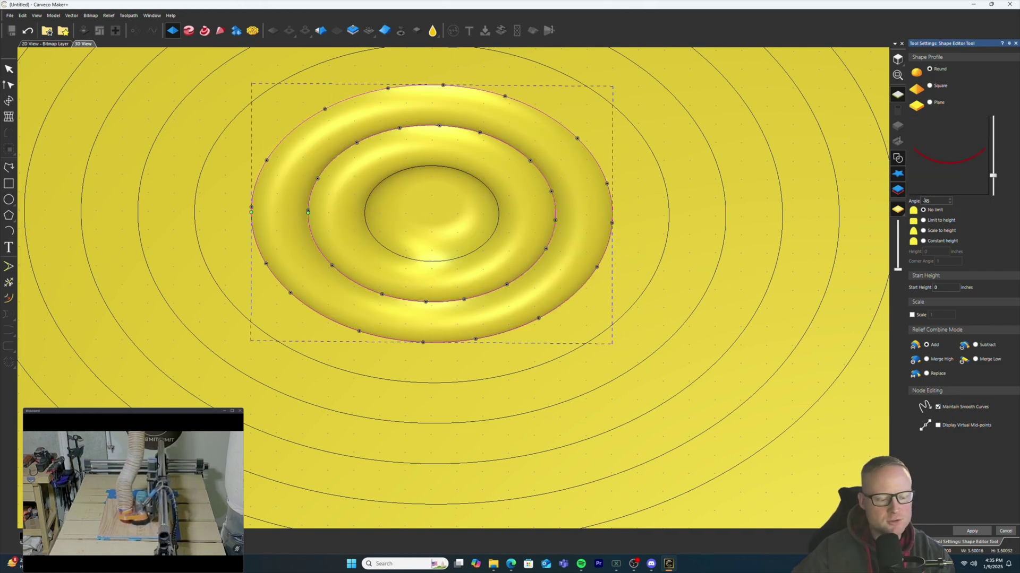
{"action": "key", "text": "BackSpace"}
{"action": "key", "text": "Return"}
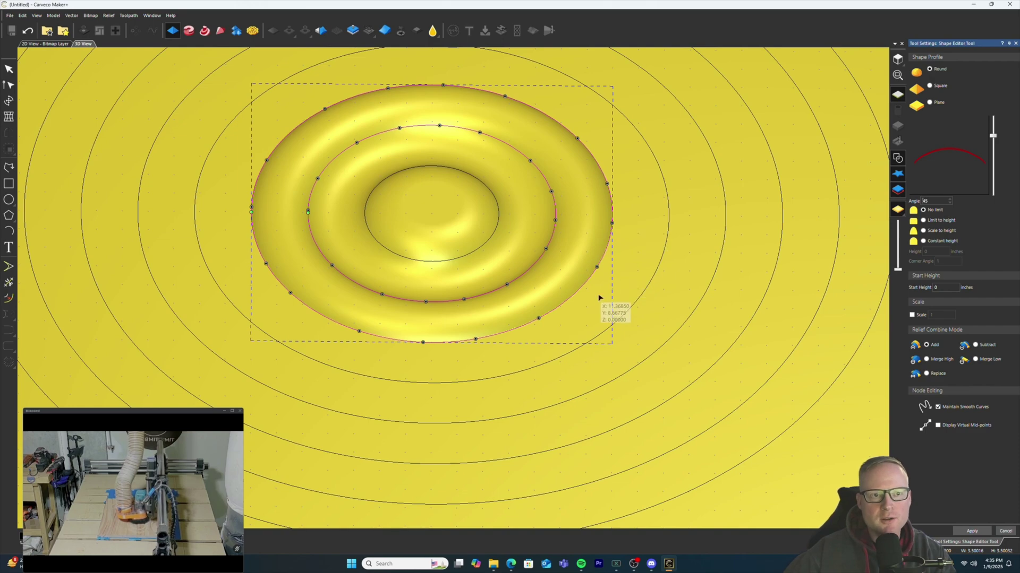
{"action": "left_click", "coordinate": [972, 531]}
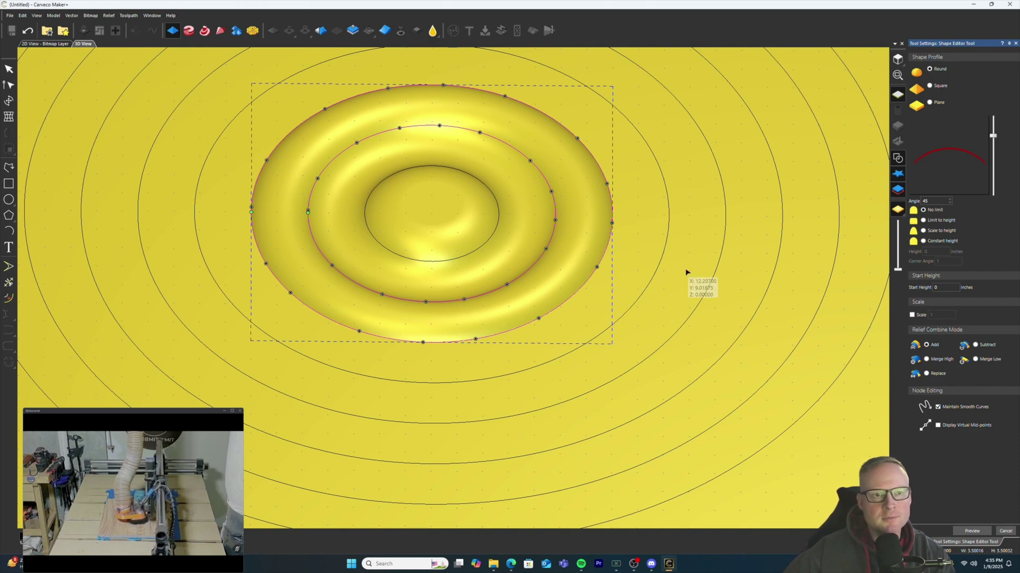
Add a round groove with an angle of -45 between the third and fourth circles from the centre
{"action": "left_click", "coordinate": [613, 221]}
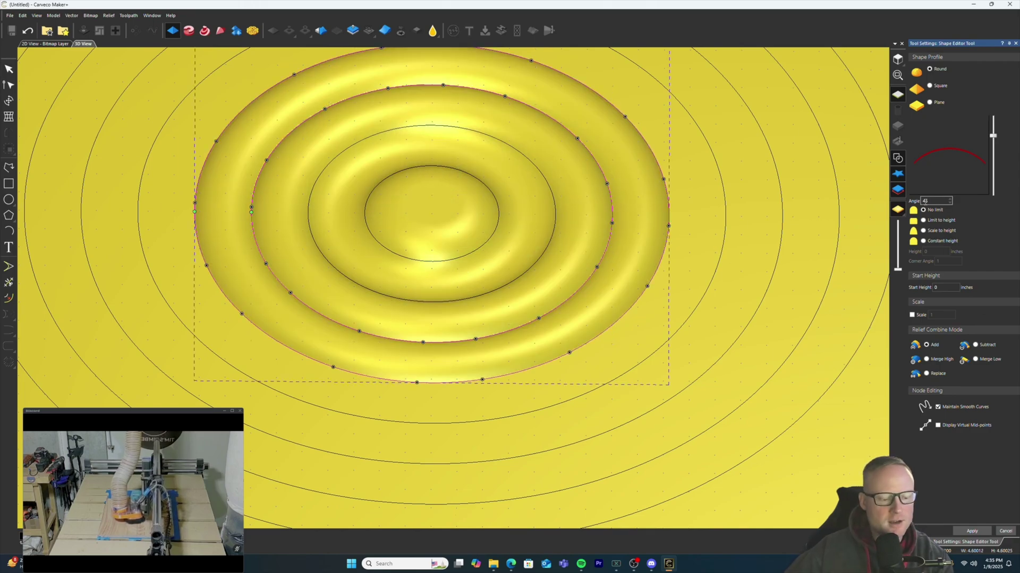
{"action": "type", "text": "-"}
{"action": "scroll", "coordinate": [685, 359], "scroll_direction": "up", "scroll_amount": 3}
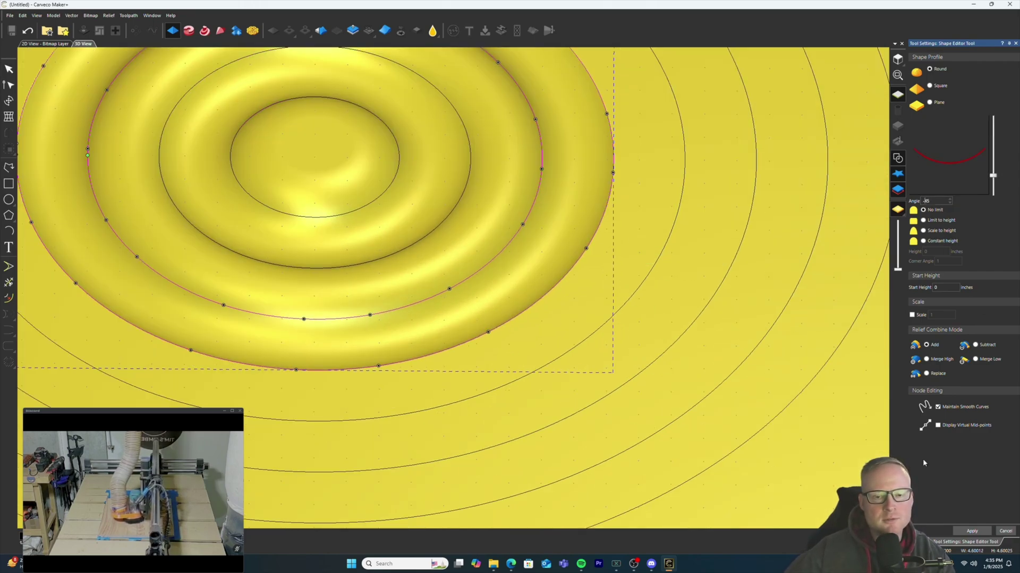
{"action": "left_click", "coordinate": [632, 201]}
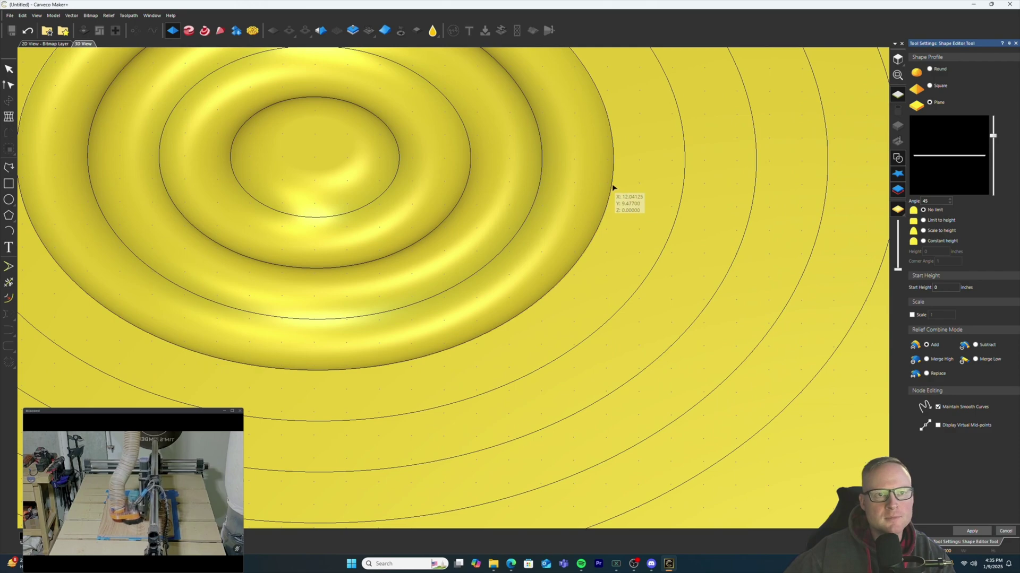
Add a raised round ring with an angle of 45 between the fourth and fifth circles from the centre
{"action": "left_click", "coordinate": [614, 185]}
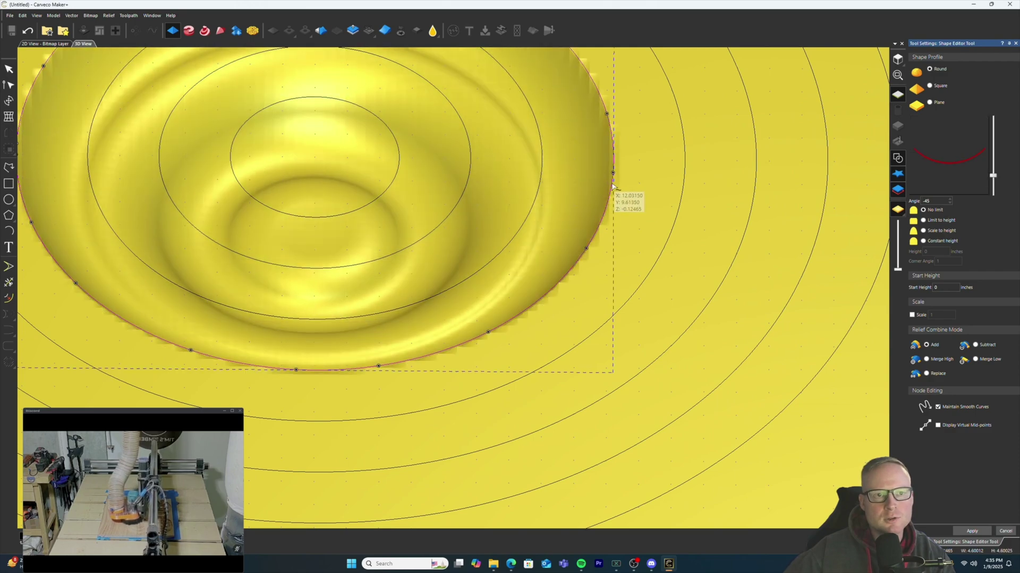
{"action": "left_click", "coordinate": [684, 196], "text": "shift"}
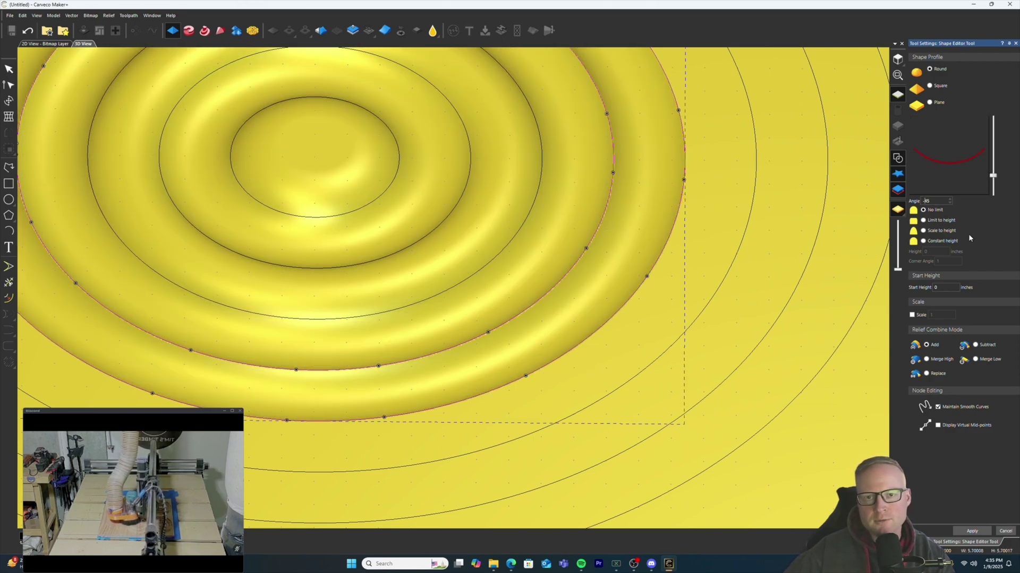
{"action": "key", "text": "Delete"}
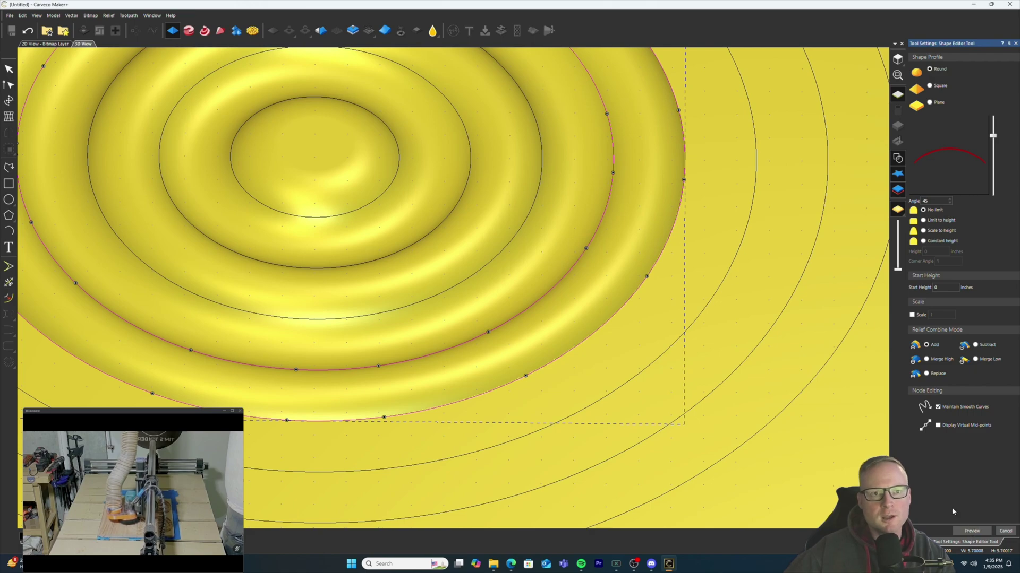
Add a round groove with an angle of -45 between the fifth and sixth circles from the centre
{"action": "left_click", "coordinate": [683, 191]}
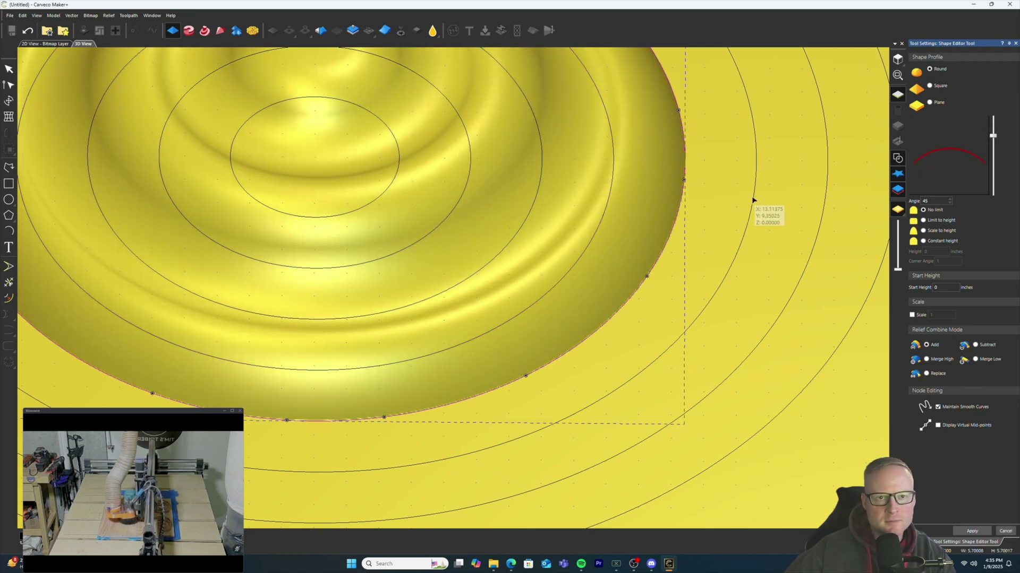
{"action": "left_click", "coordinate": [754, 200], "text": "shift"}
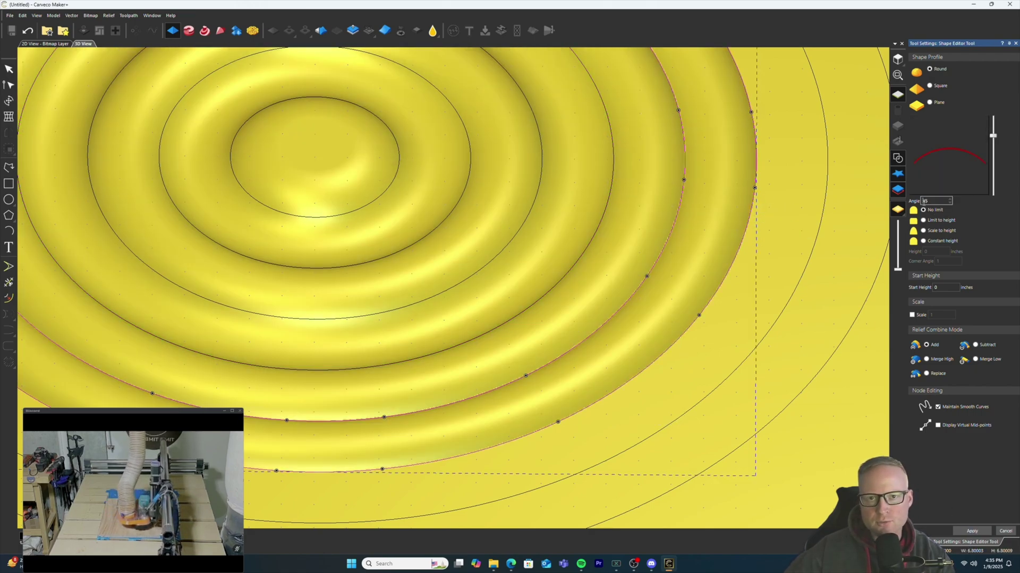
{"action": "type", "text": "-"}
{"action": "left_click", "coordinate": [973, 532]}
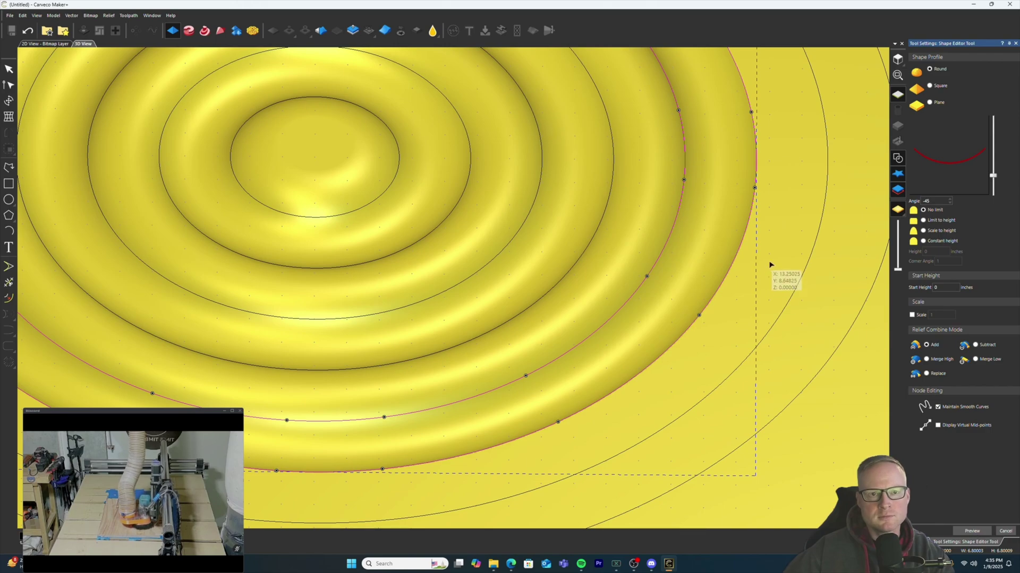
Add a raised round ring with an angle of 45 between the sixth and seventh circles from the centre
{"action": "left_click", "coordinate": [690, 229]}
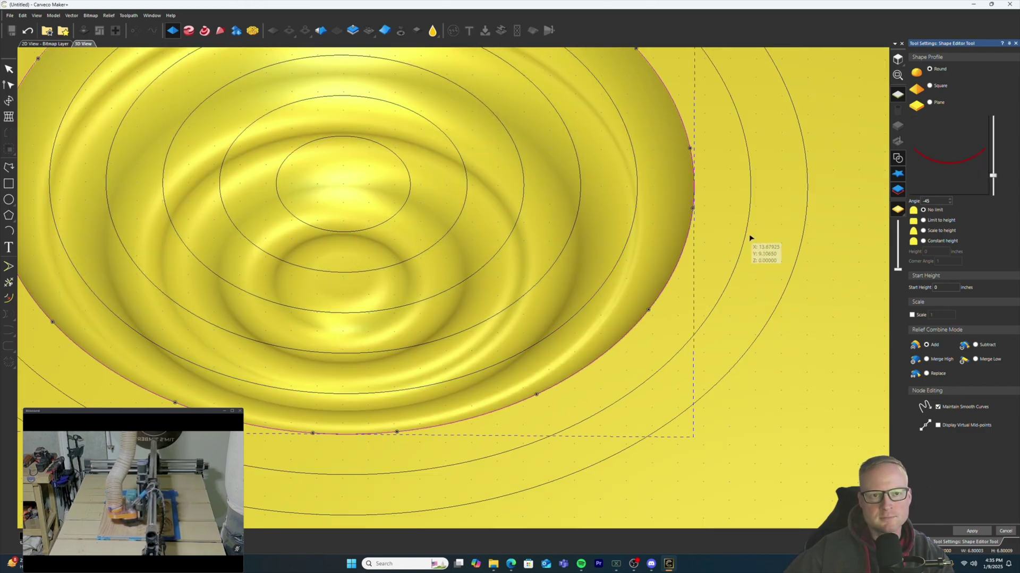
{"action": "left_click", "coordinate": [746, 238], "text": "shift"}
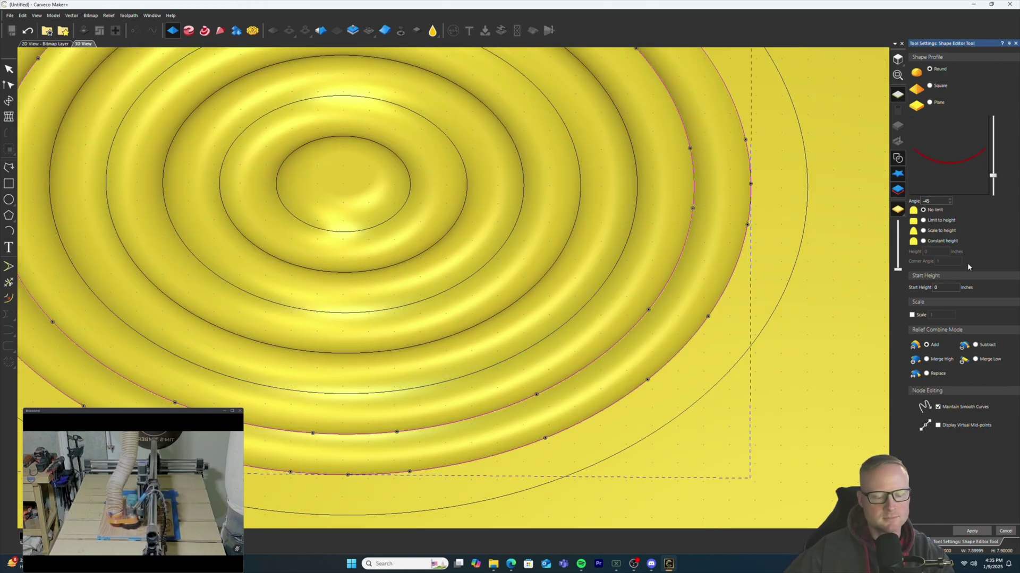
{"action": "key", "text": "BackSpace"}
{"action": "left_click", "coordinate": [968, 530]}
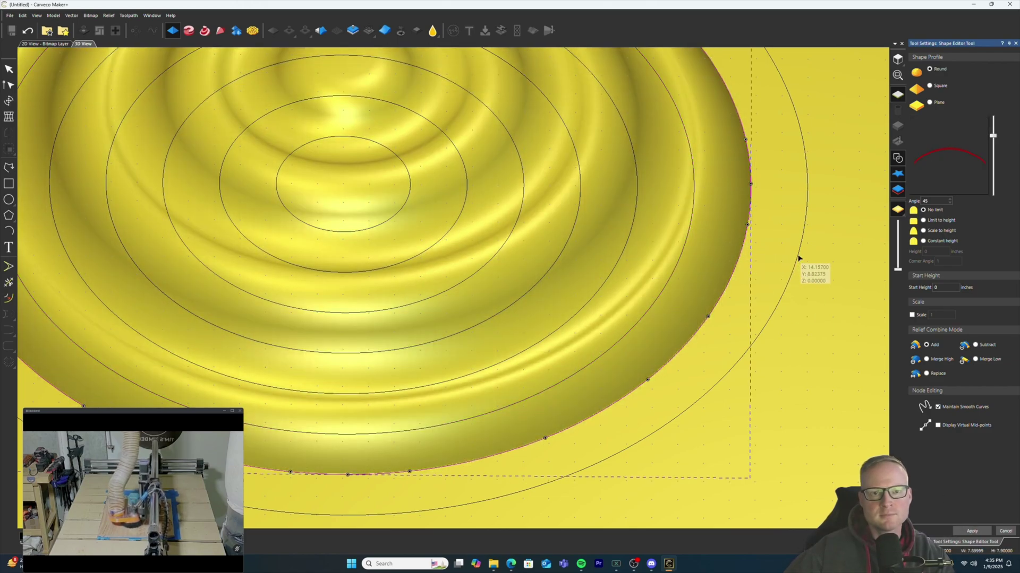
Add a round groove with an angle of -45 between the two outermost circles and inspect the ripples from the side
{"action": "left_click", "coordinate": [798, 258], "text": "shift"}
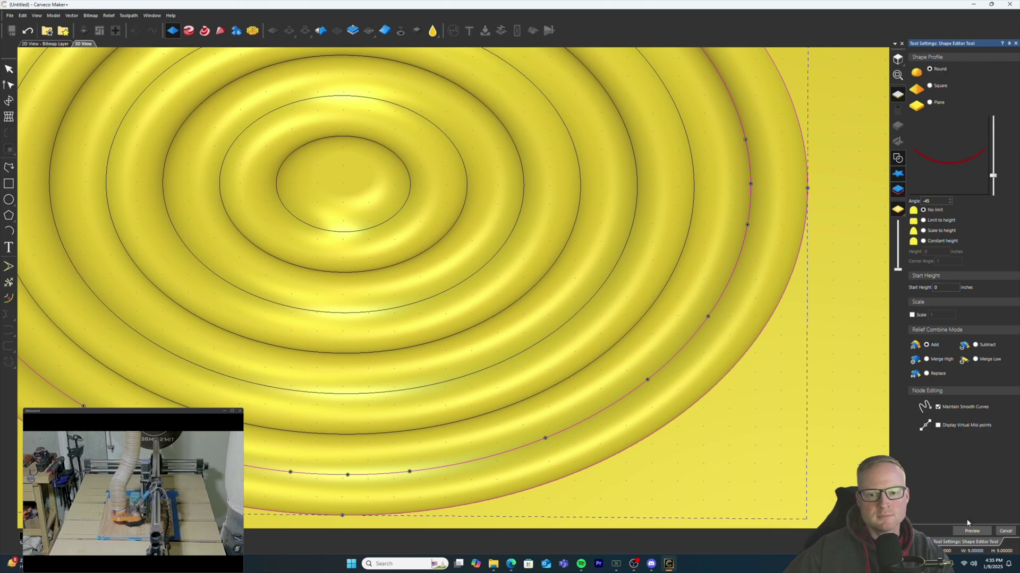
{"action": "left_click_drag", "start_coordinate": [412, 416], "coordinate": [96, 235]}
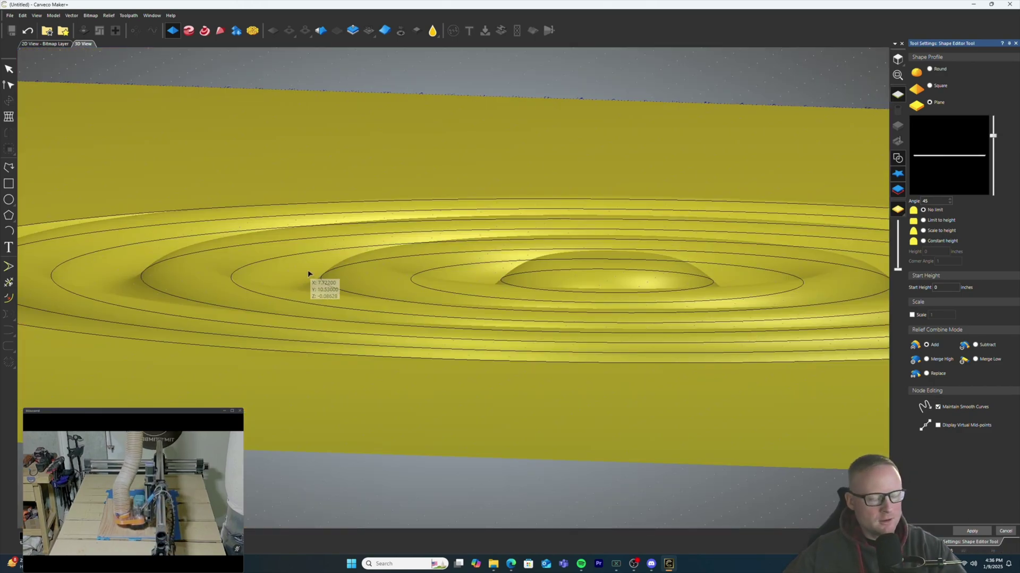
{"action": "scroll", "coordinate": [308, 274], "scroll_direction": "up", "scroll_amount": 8}
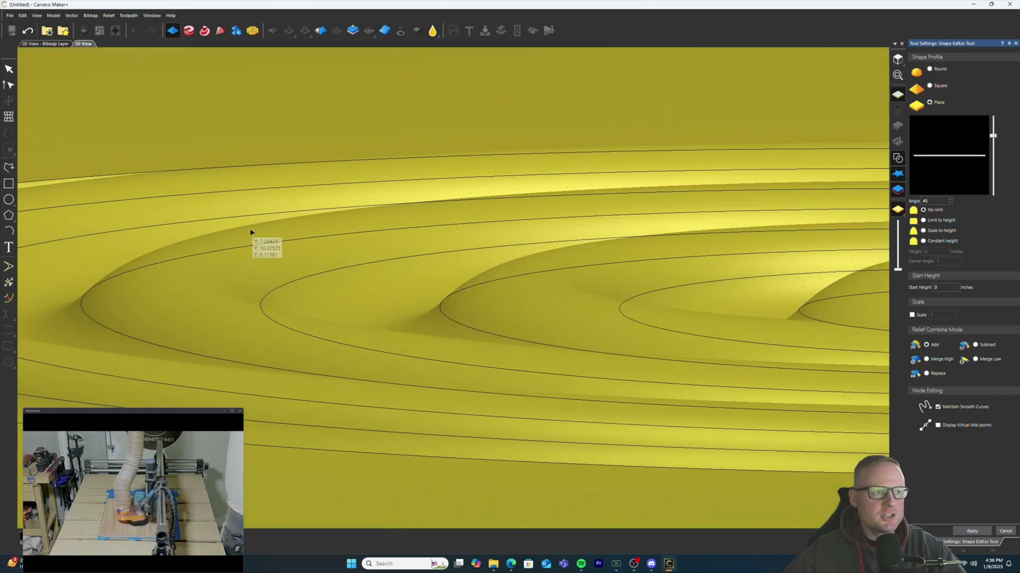
{"action": "scroll", "coordinate": [290, 255], "scroll_direction": "down", "scroll_amount": 5}
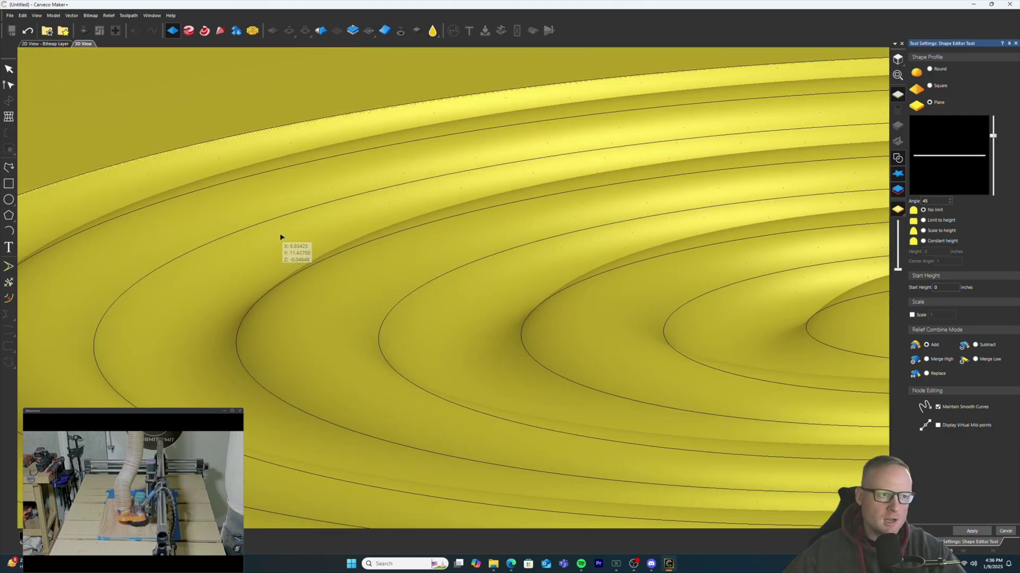
{"action": "left_click", "coordinate": [434, 30]}
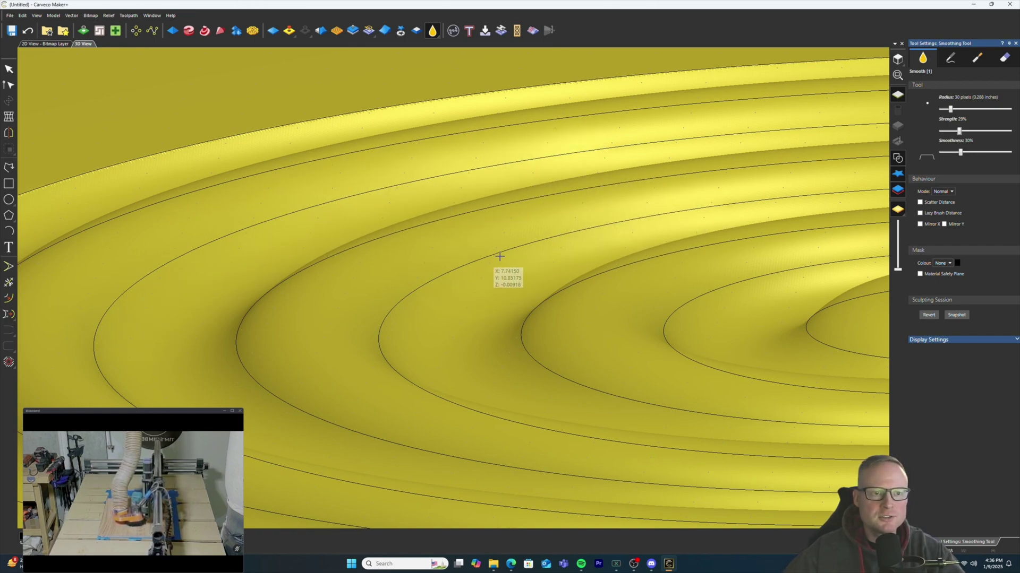
{"action": "scroll", "coordinate": [615, 422], "scroll_direction": "down", "scroll_amount": 5}
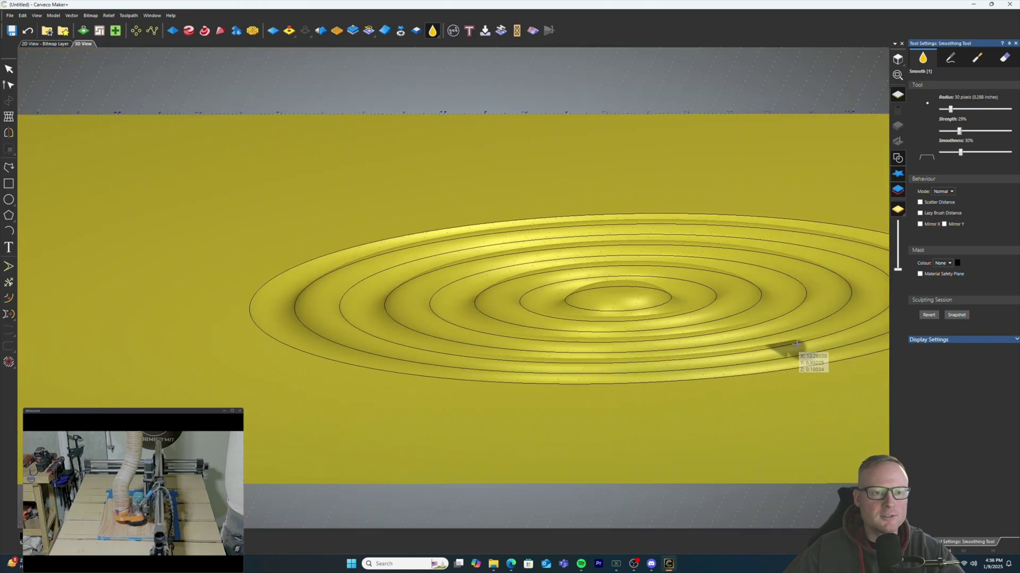
{"action": "scroll", "coordinate": [767, 317], "scroll_direction": "up", "scroll_amount": 4}
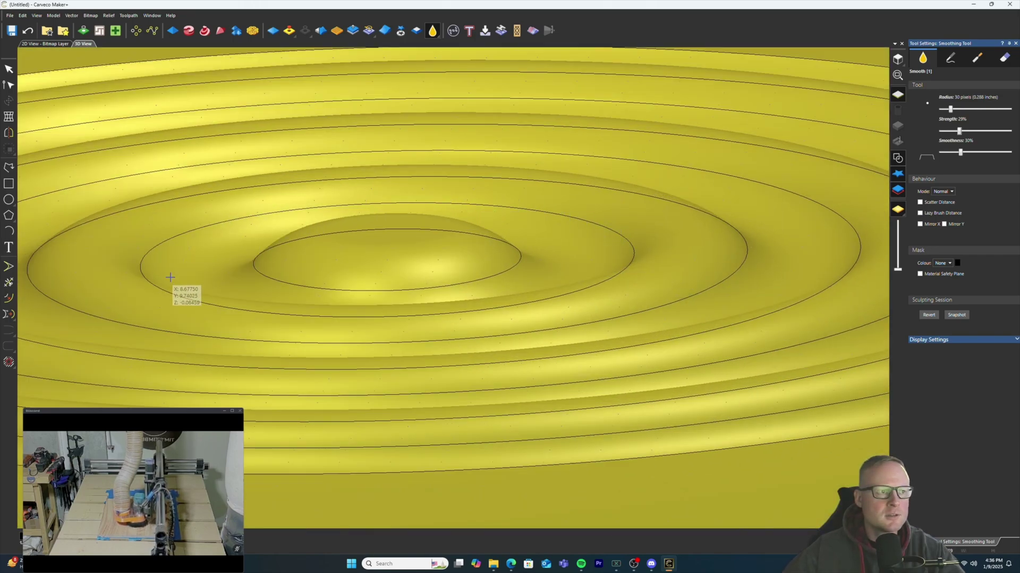
{"action": "scroll", "coordinate": [494, 306], "scroll_direction": "down", "scroll_amount": 4}
{"action": "middle_click_drag", "start_coordinate": [494, 305], "coordinate": [503, 373]}
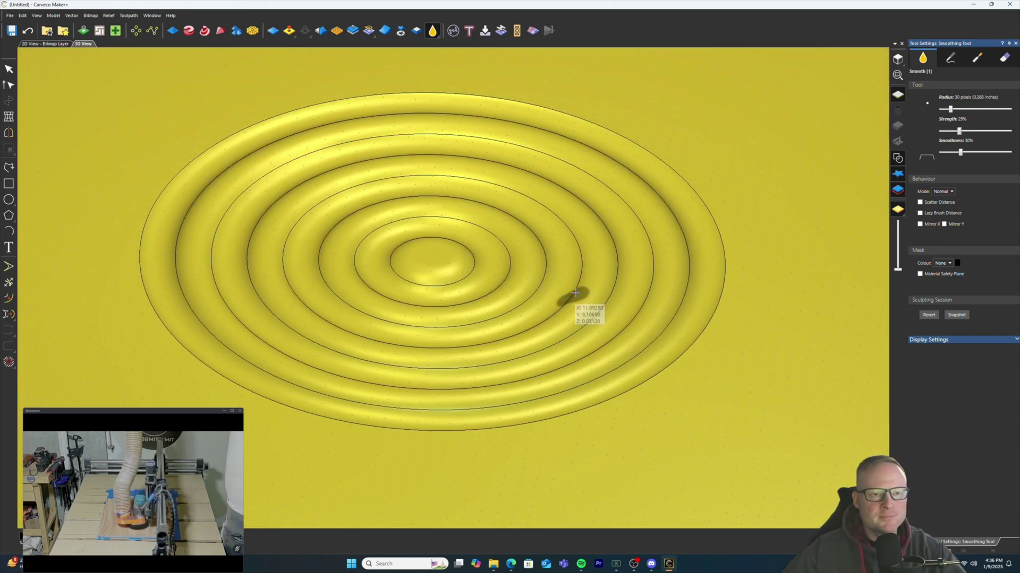
{"action": "key", "text": "Escape"}
Offset the outermost circle outwards by 0.25 inches with radiused corners, keeping the original vector
{"action": "scroll", "coordinate": [503, 234], "scroll_direction": "down", "scroll_amount": 2}
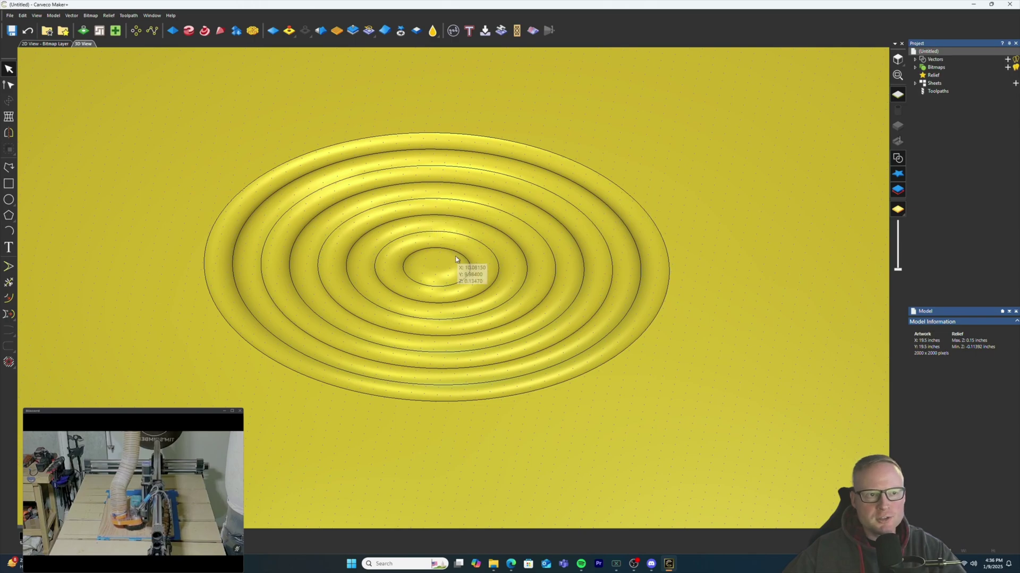
{"action": "scroll", "coordinate": [380, 248], "scroll_direction": "down", "scroll_amount": 2}
{"action": "scroll", "coordinate": [379, 248], "scroll_direction": "up", "scroll_amount": 2}
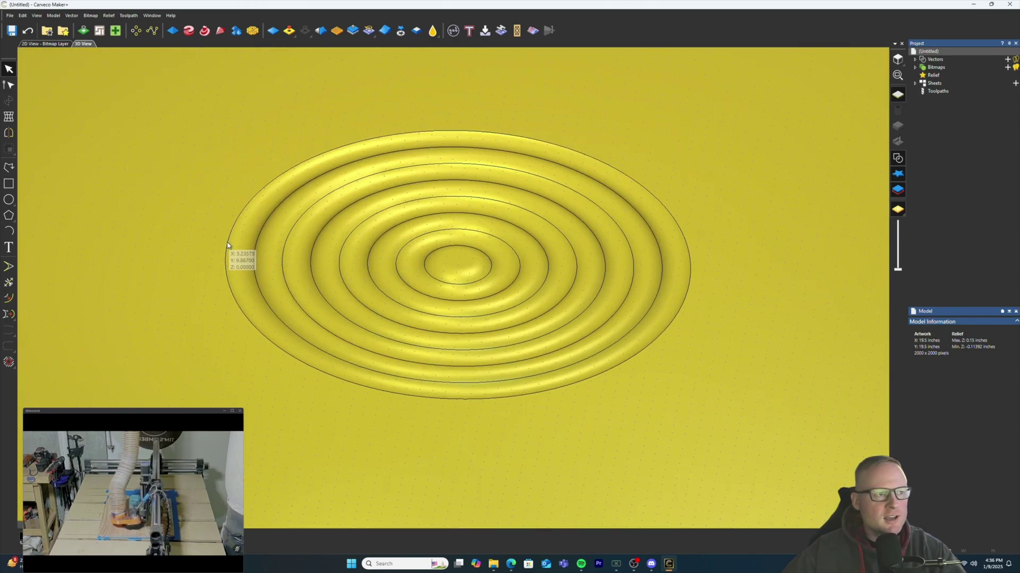
{"action": "left_click", "coordinate": [227, 245]}
{"action": "middle_click_drag", "start_coordinate": [329, 275], "coordinate": [339, 346]}
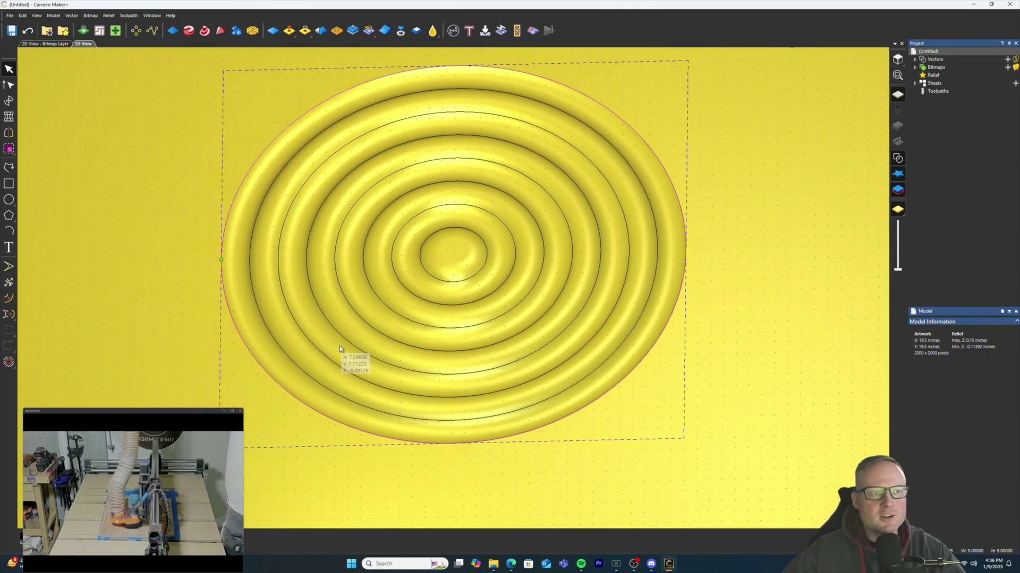
{"action": "middle_click_drag", "start_coordinate": [518, 322], "coordinate": [546, 301]}
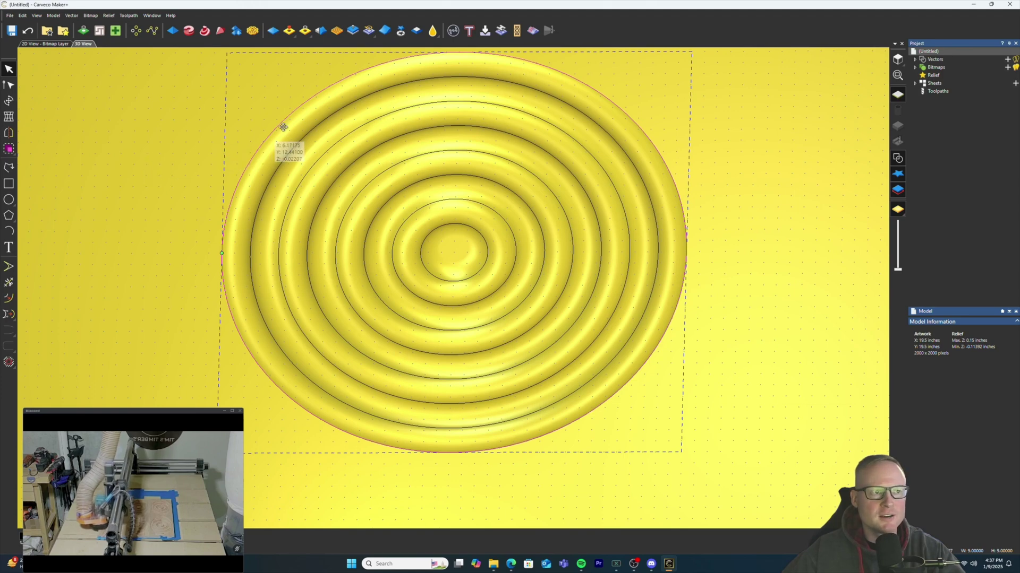
{"action": "left_click", "coordinate": [9, 299]}
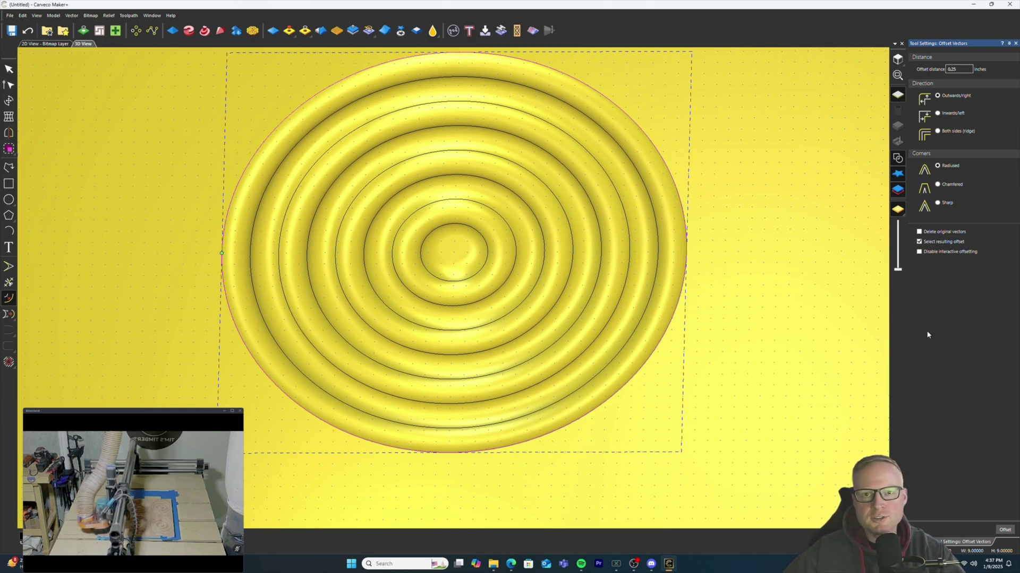
{"action": "left_click", "coordinate": [1003, 531]}
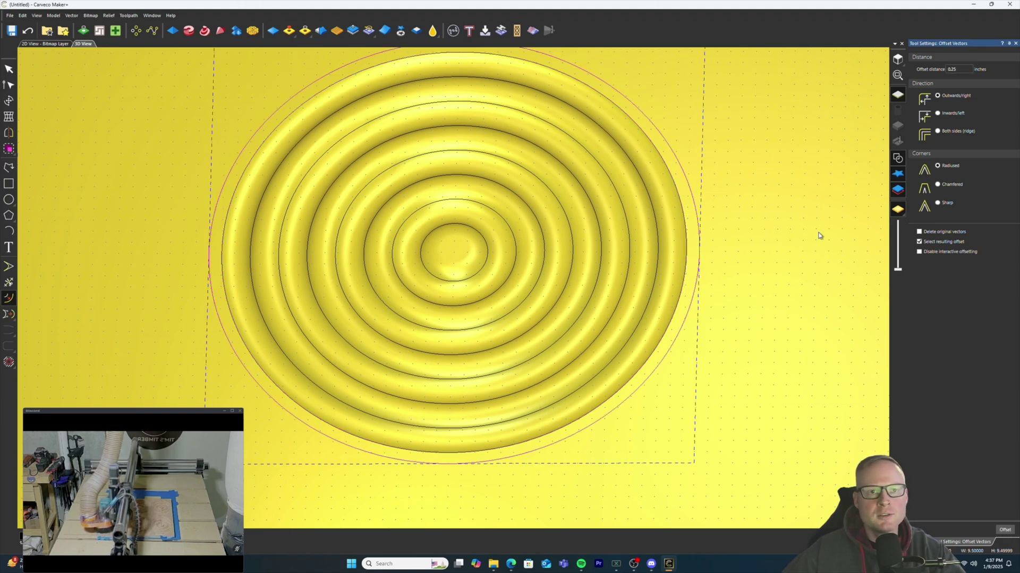
{"action": "left_click", "coordinate": [732, 167]}
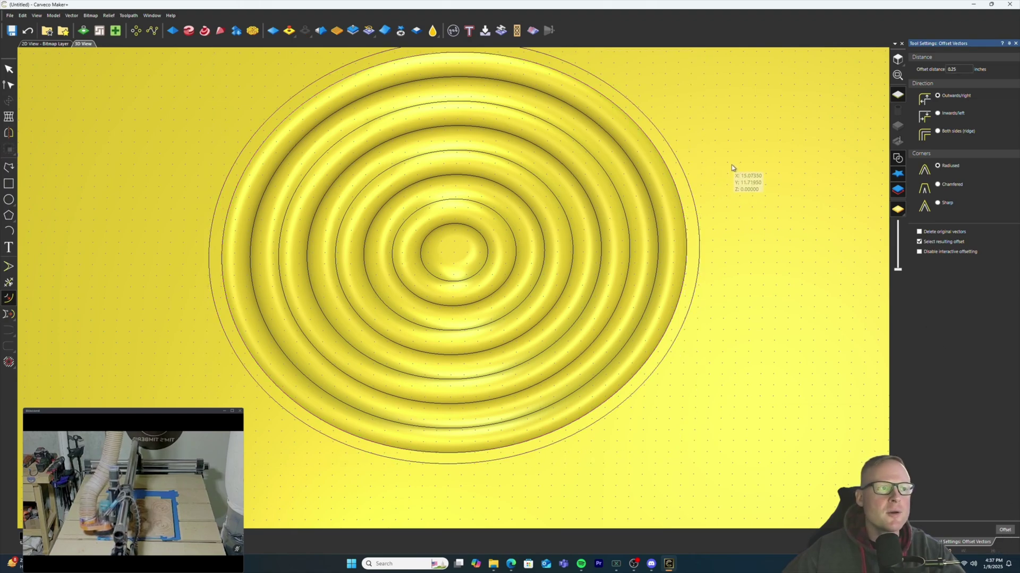
Select the two outermost circles and preview a weave relief texture restricted to the selected vectors
{"action": "left_click", "coordinate": [268, 130]}
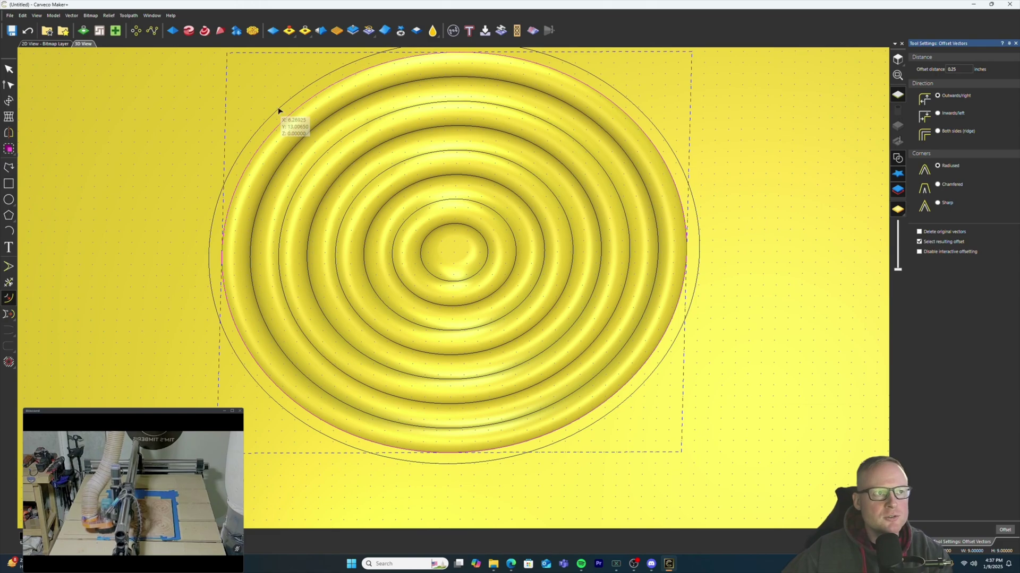
{"action": "left_click", "coordinate": [280, 111]}
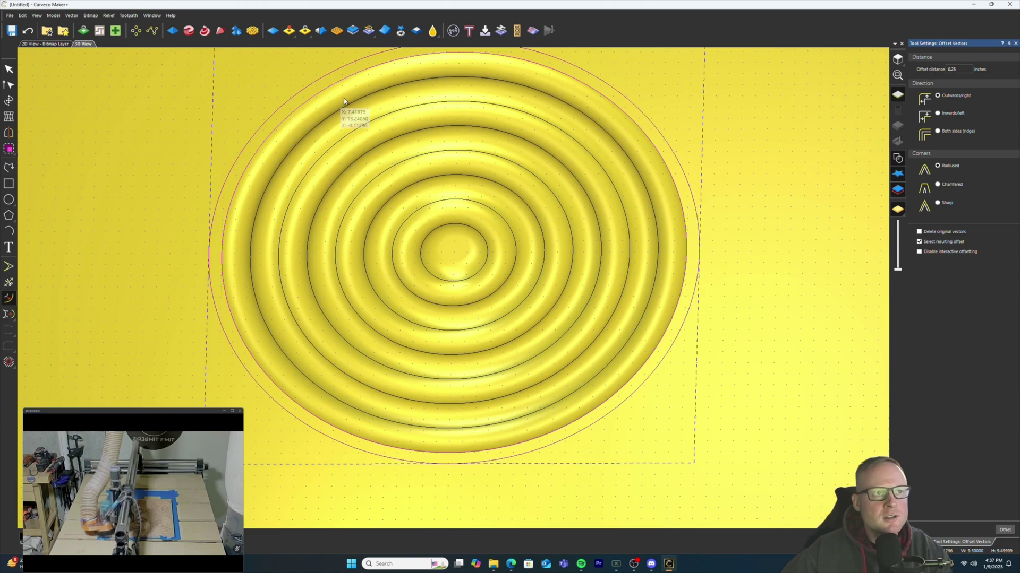
{"action": "left_click", "coordinate": [336, 31]}
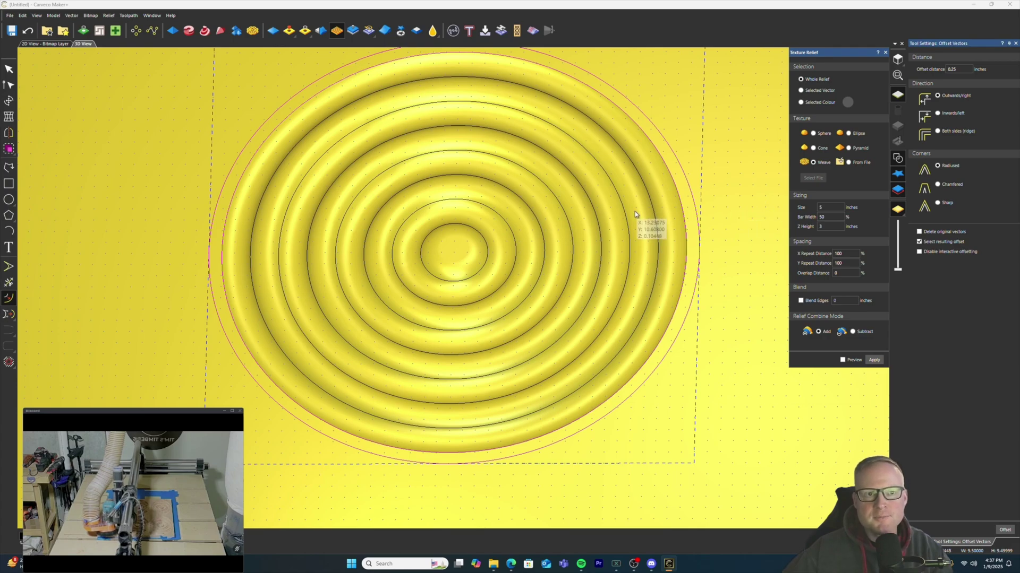
{"action": "left_click", "coordinate": [842, 360]}
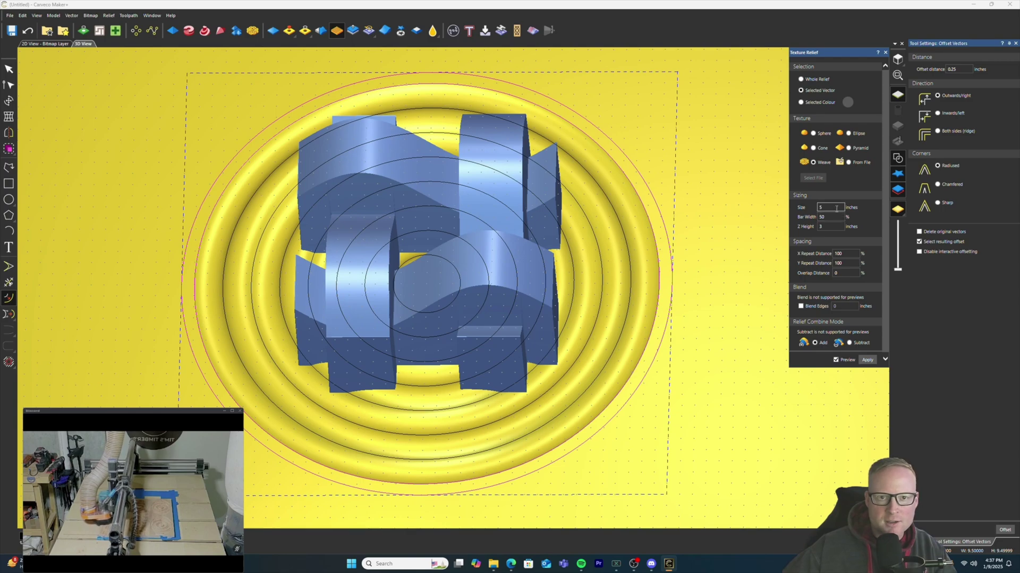
Set the weave size to 0.15 inches and Z height to 0.1 inches, and add the texture to the rim between the two outermost circles
{"action": "type", "text": "0.15"}
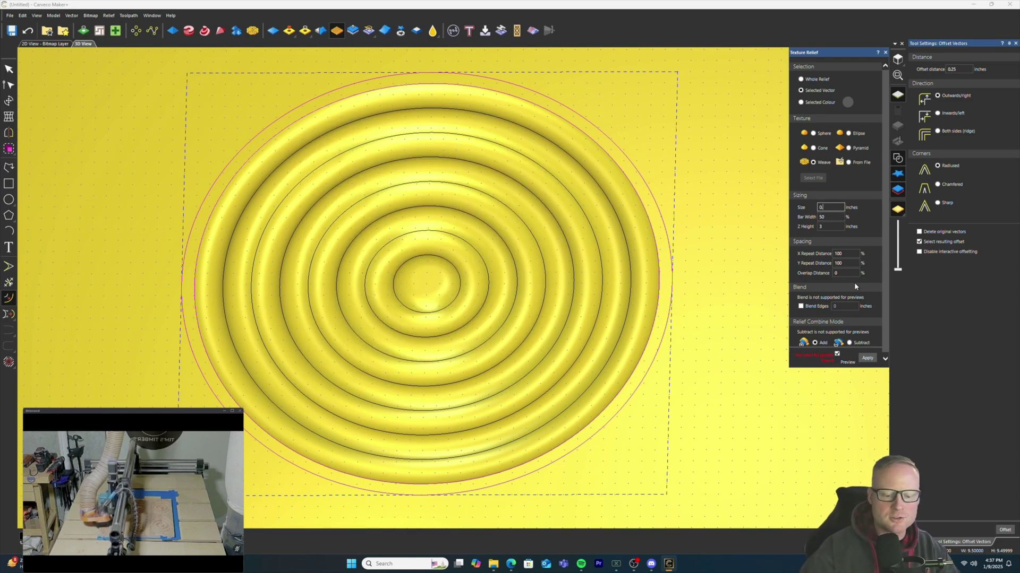
{"action": "left_click", "coordinate": [827, 227]}
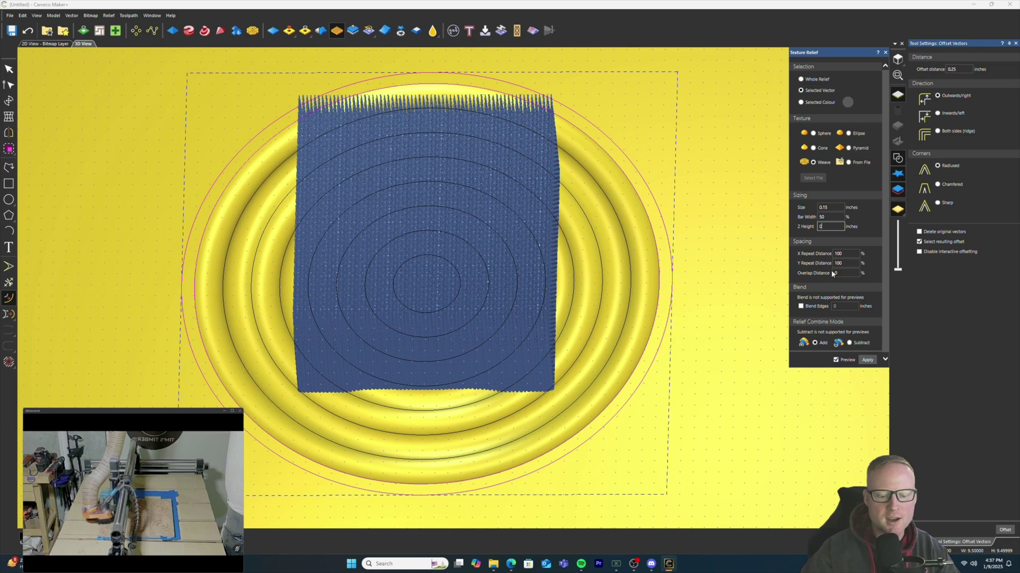
{"action": "left_click", "coordinate": [830, 217]}
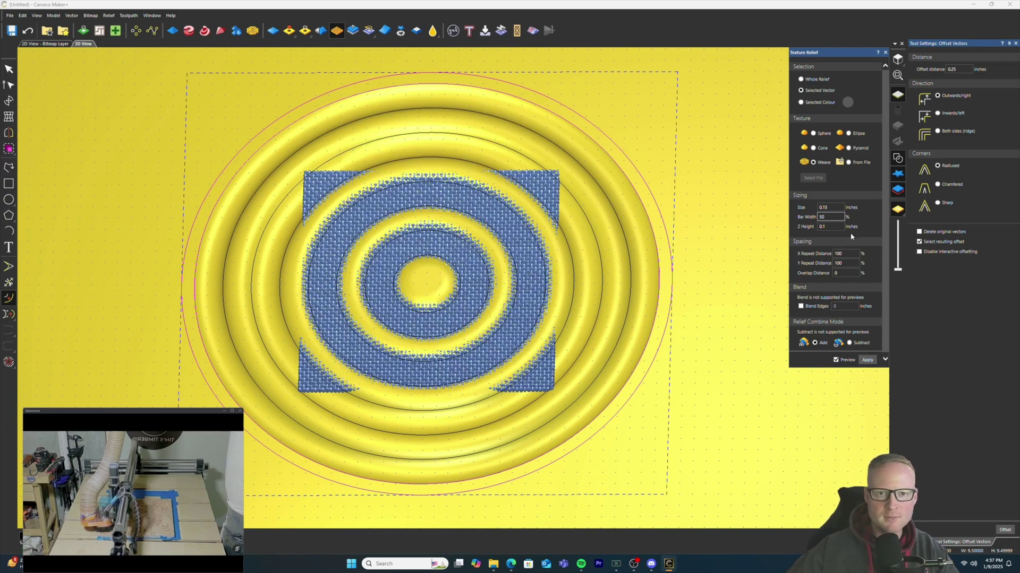
{"action": "scroll", "coordinate": [844, 254], "scroll_direction": "down", "scroll_amount": 1}
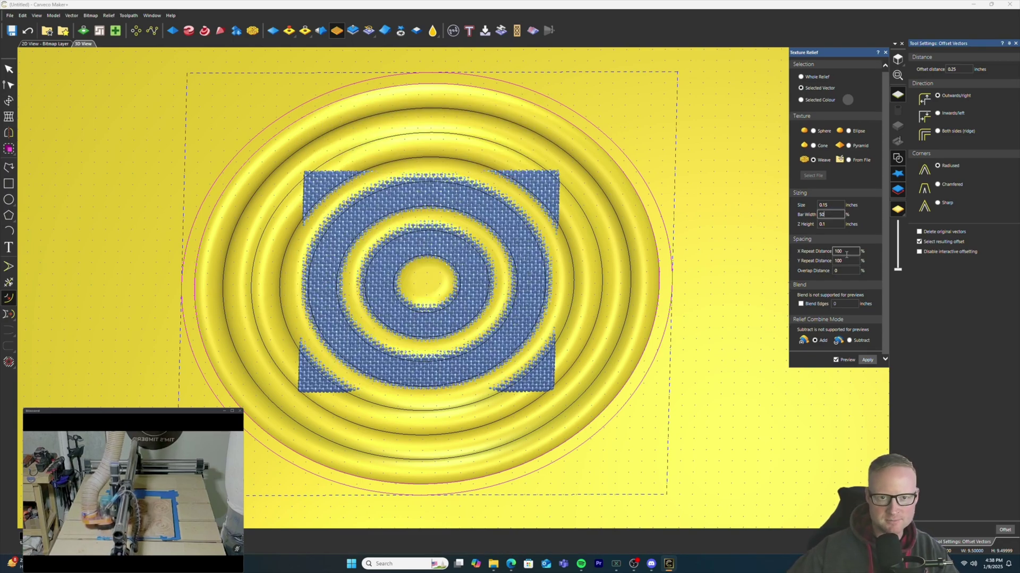
{"action": "left_click", "coordinate": [866, 361]}
{"action": "scroll", "coordinate": [642, 193], "scroll_direction": "down", "scroll_amount": 1}
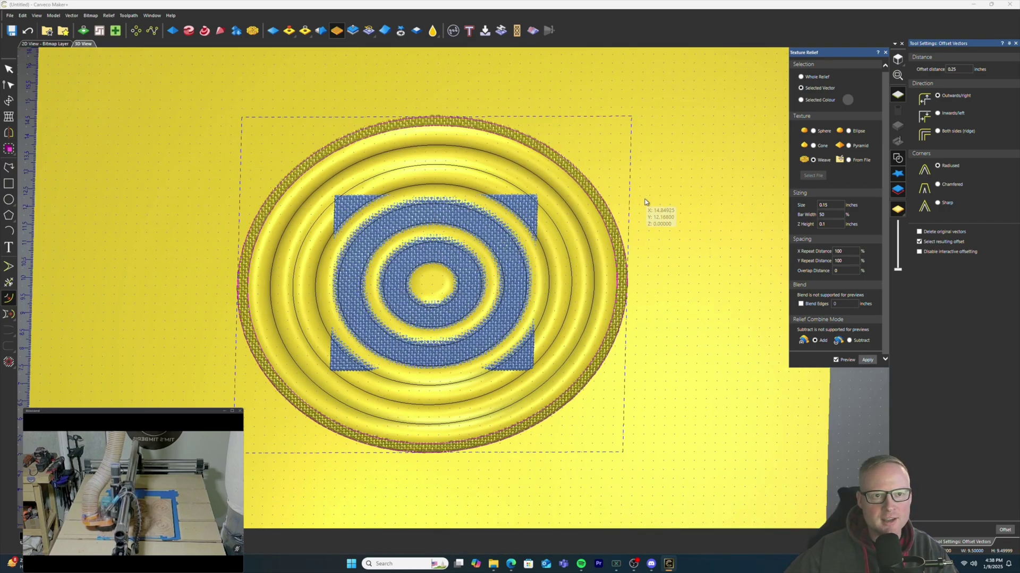
{"action": "scroll", "coordinate": [573, 237], "scroll_direction": "up", "scroll_amount": 4}
{"action": "scroll", "coordinate": [75, 278], "scroll_direction": "down", "scroll_amount": 3}
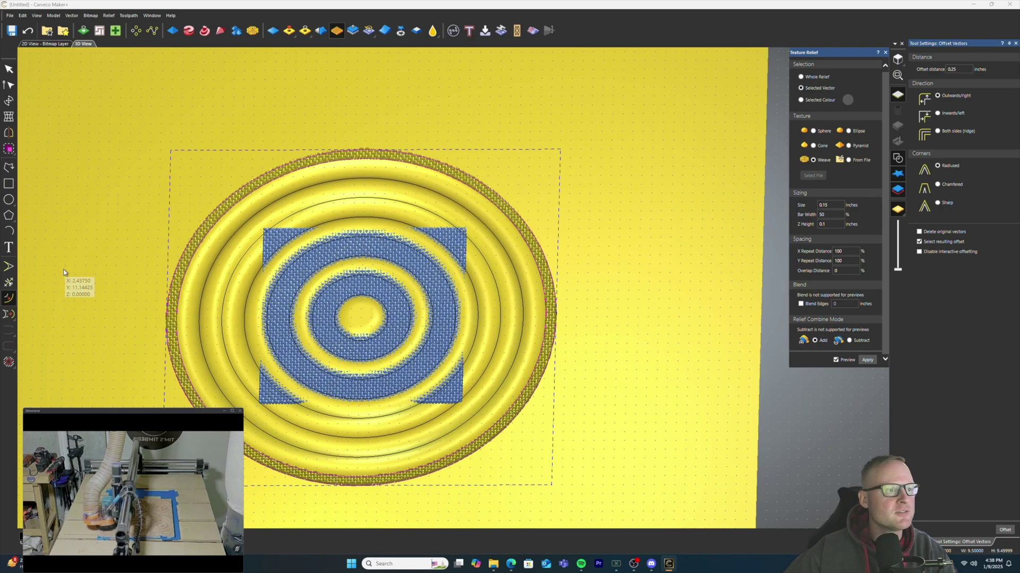
{"action": "scroll", "coordinate": [225, 358], "scroll_direction": "up", "scroll_amount": 2}
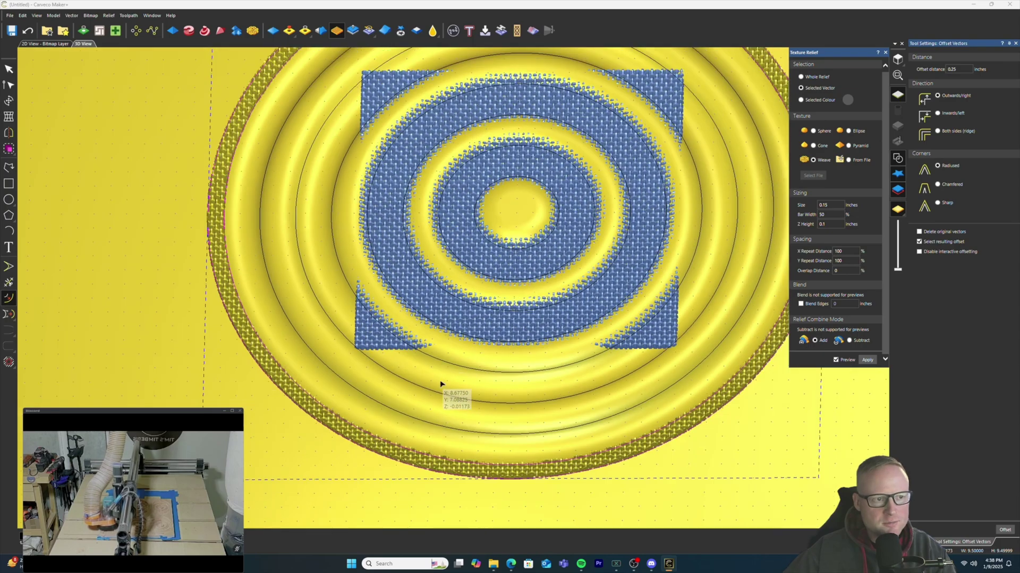
{"action": "scroll", "coordinate": [587, 401], "scroll_direction": "down", "scroll_amount": 3}
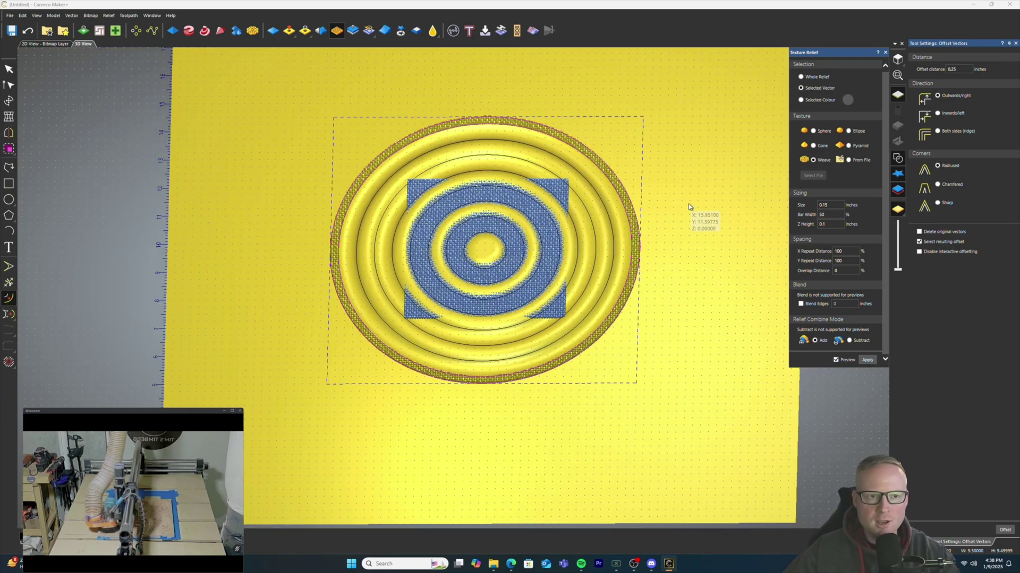
{"action": "key", "text": "Escape"}
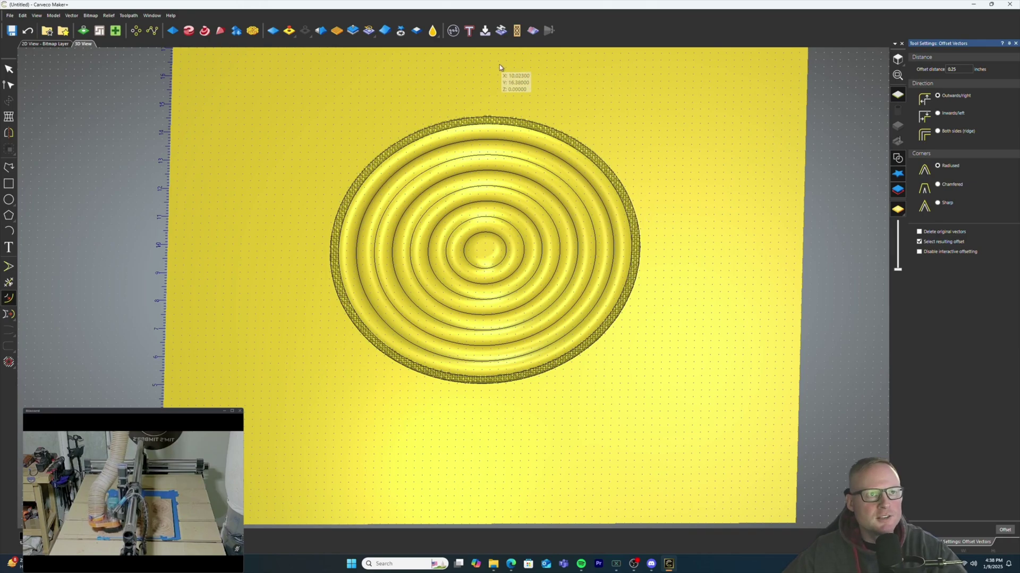
Create an open triangle mesh from the relief with a tolerance of 0.001 inches
{"action": "left_click", "coordinate": [453, 31]}
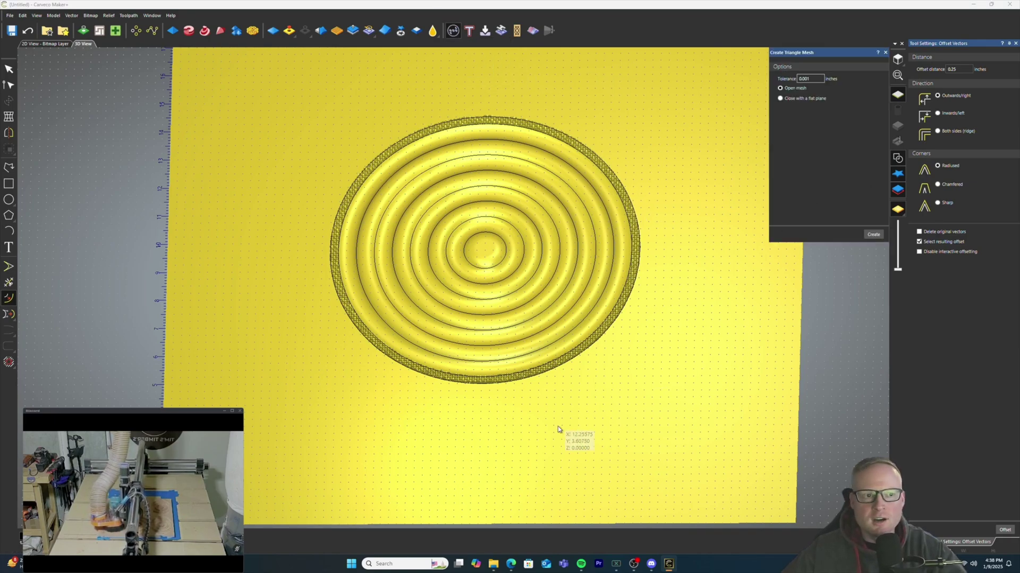
{"action": "left_click_drag", "start_coordinate": [557, 426], "coordinate": [631, 308]}
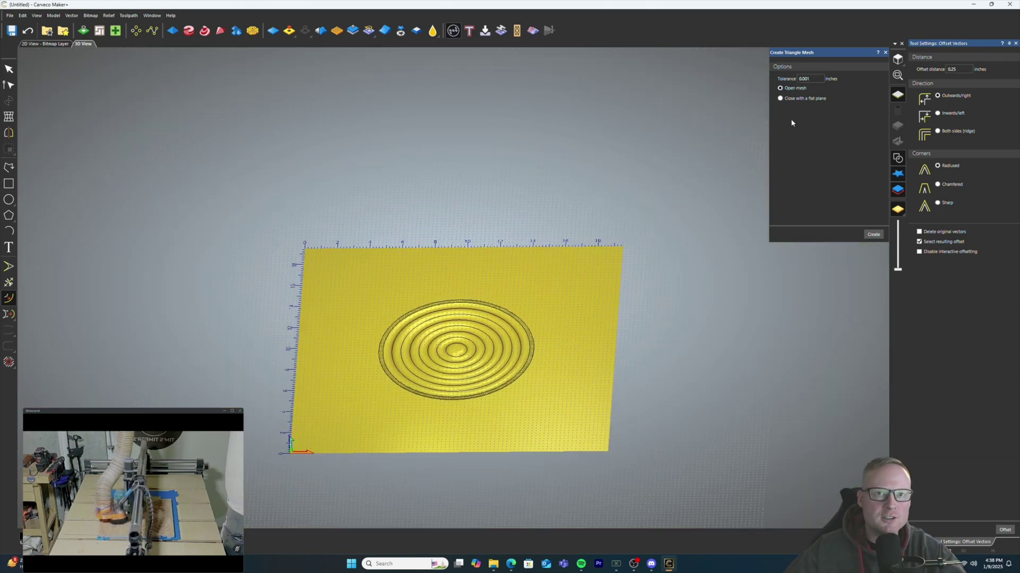
{"action": "scroll", "coordinate": [468, 412], "scroll_direction": "up", "scroll_amount": 5}
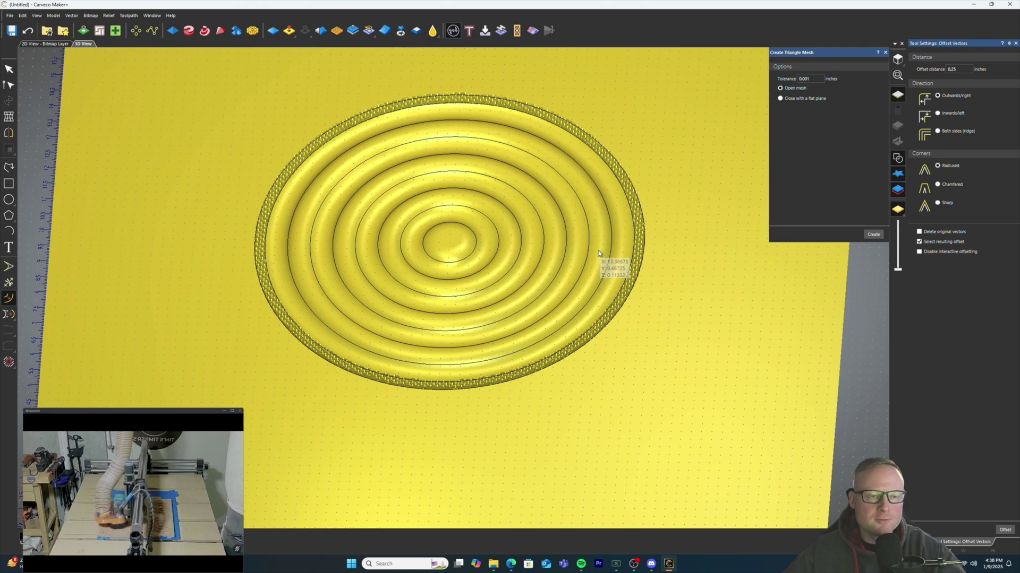
{"action": "left_click", "coordinate": [874, 235]}
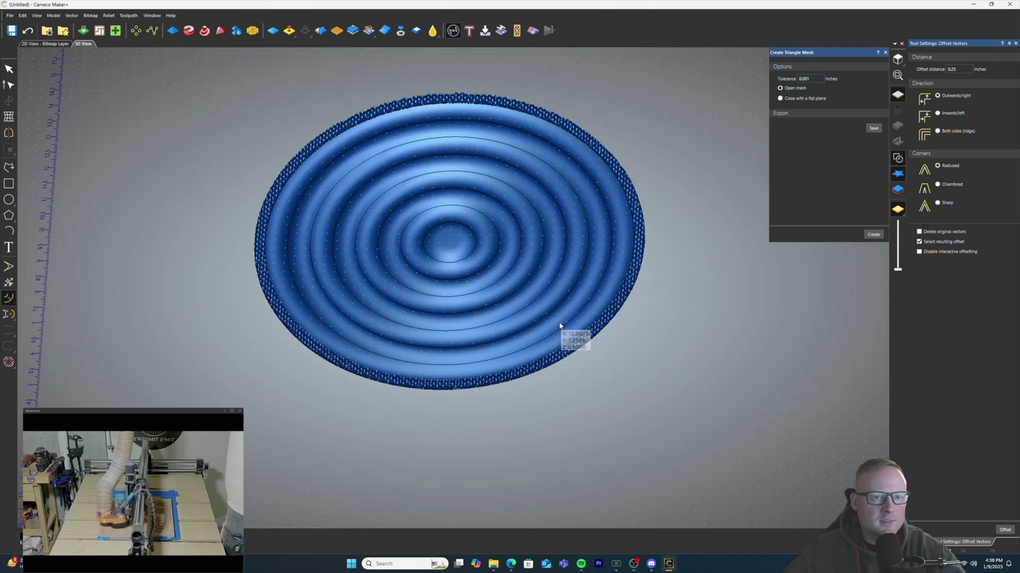
Export the mesh as the ASCII STL file 20.stl in the RippleBowl folder
{"action": "left_click_drag", "start_coordinate": [535, 355], "coordinate": [521, 333]}
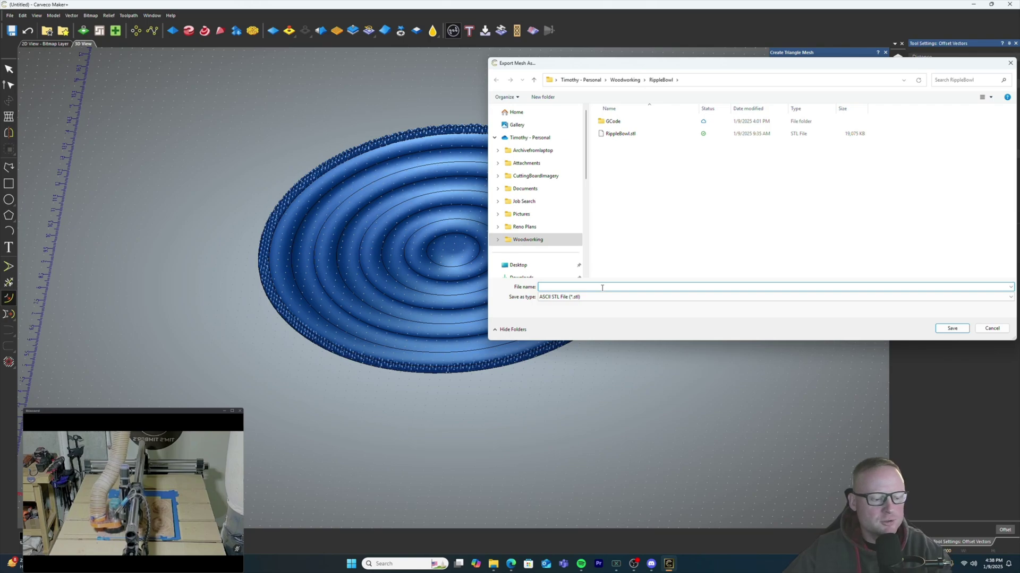
{"action": "left_click", "coordinate": [950, 328]}
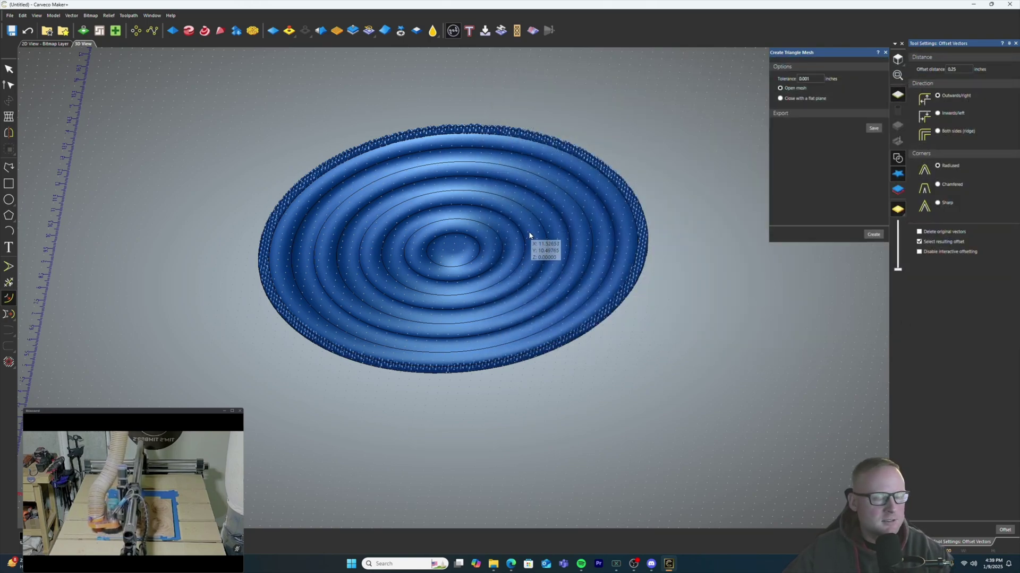
{"action": "left_click_drag", "start_coordinate": [535, 239], "coordinate": [462, 155]}
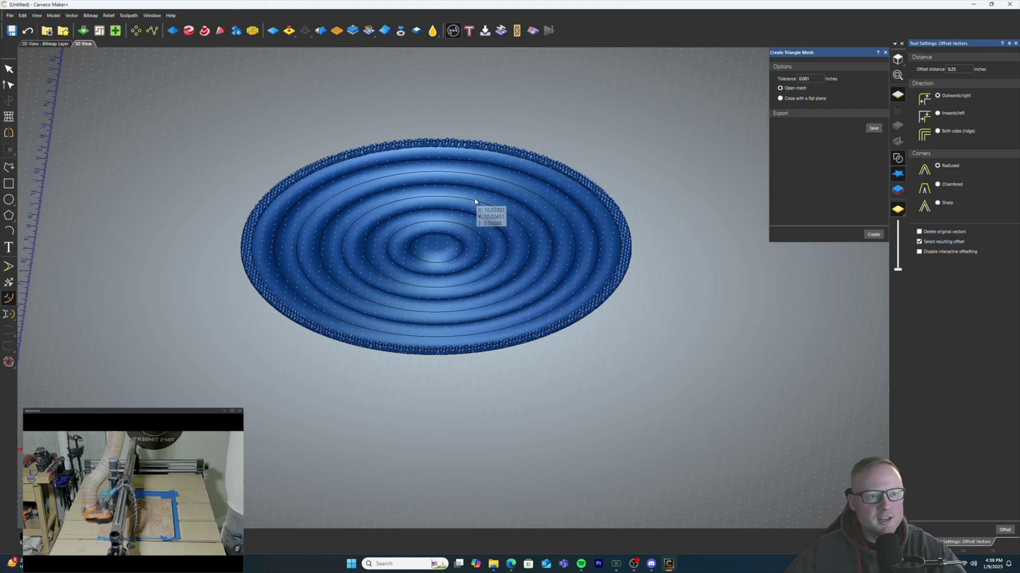
Start a new blank 19.5-inch-wide model and discard the changes to the current one
{"action": "left_click", "coordinate": [9, 16]}
{"action": "mouse_move", "coordinate": [22, 31]}
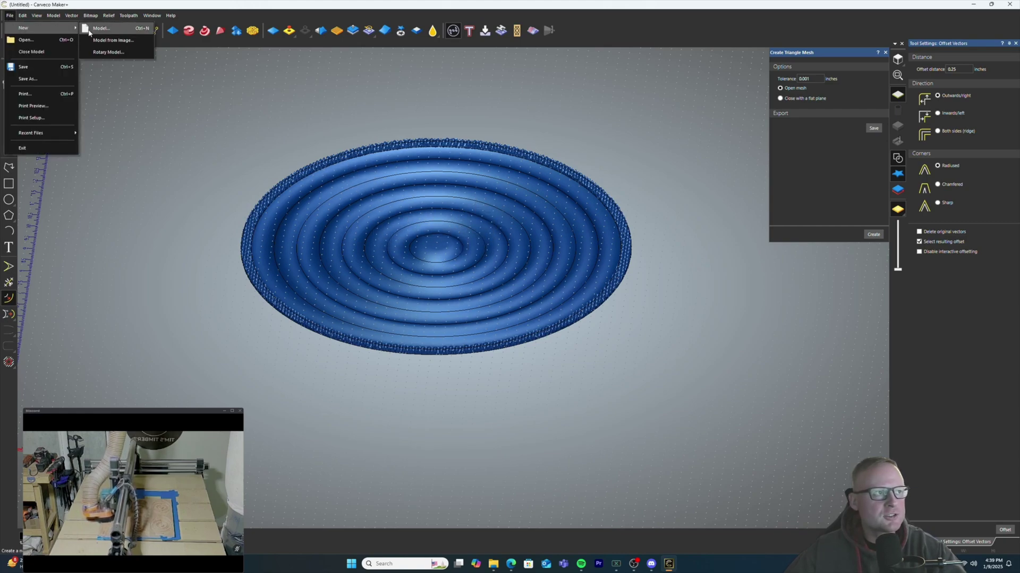
{"action": "left_click", "coordinate": [107, 30]}
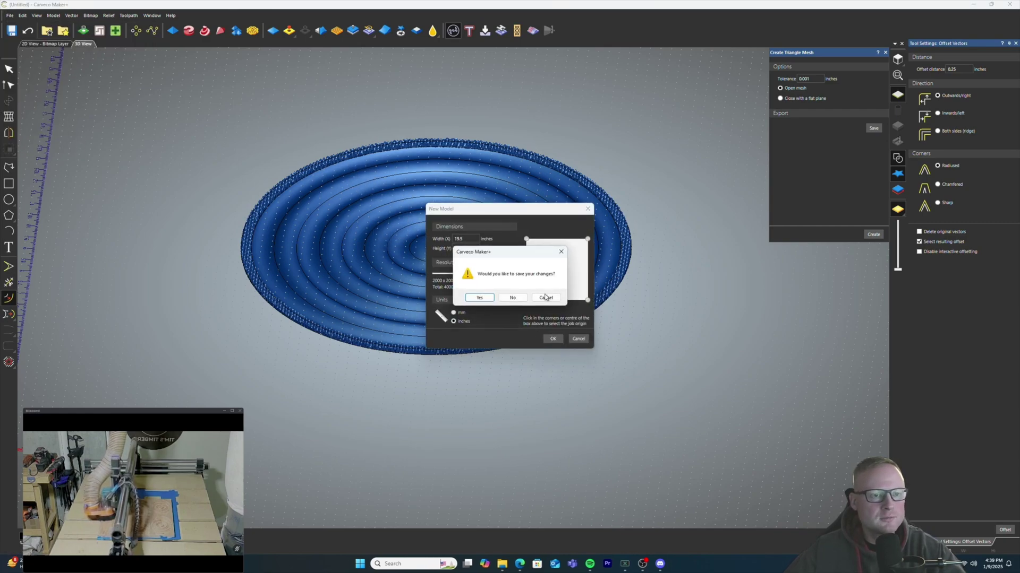
{"action": "left_click", "coordinate": [512, 297]}
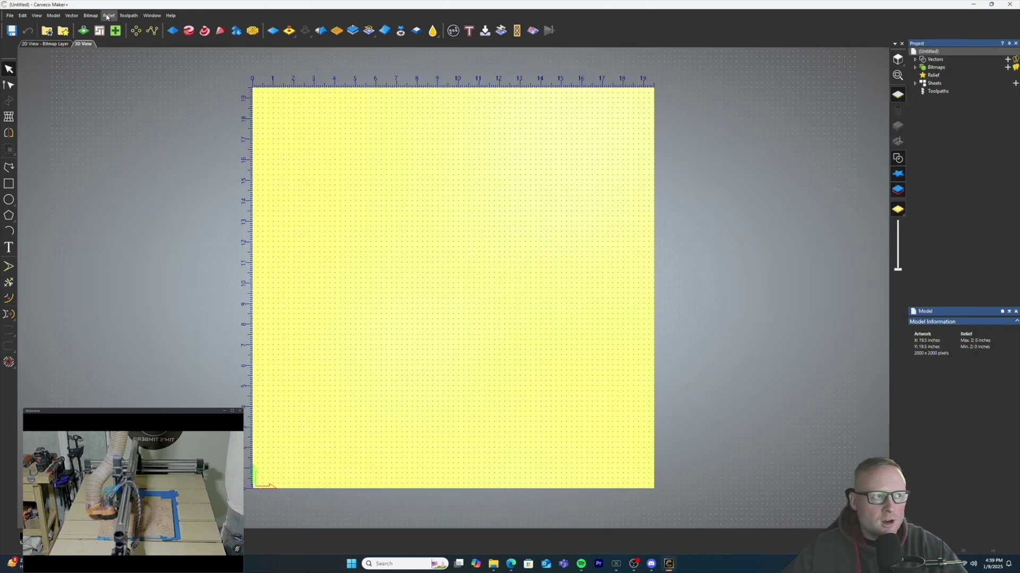
Import the 3D model file 20.stl from the RippleBowl folder into the blank model for pasting
{"action": "left_click", "coordinate": [108, 16]}
{"action": "mouse_move", "coordinate": [127, 35]}
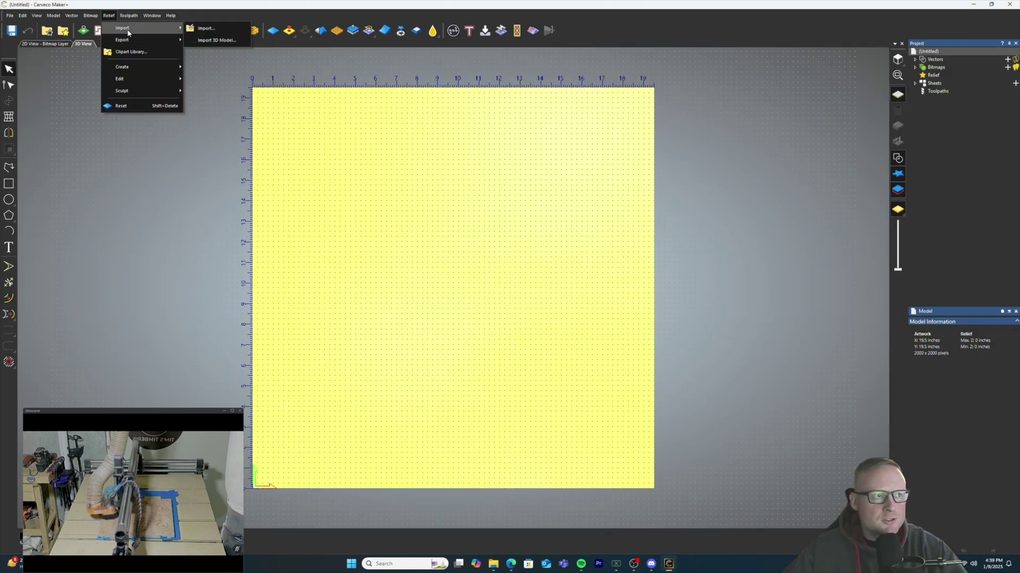
{"action": "left_click", "coordinate": [209, 45]}
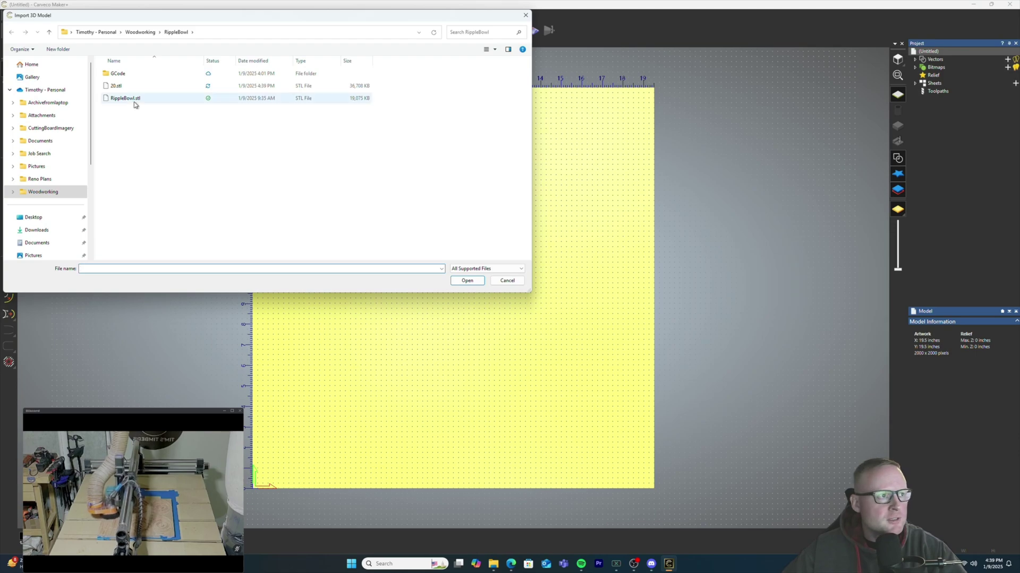
{"action": "left_click", "coordinate": [122, 88]}
{"action": "left_click", "coordinate": [470, 281]}
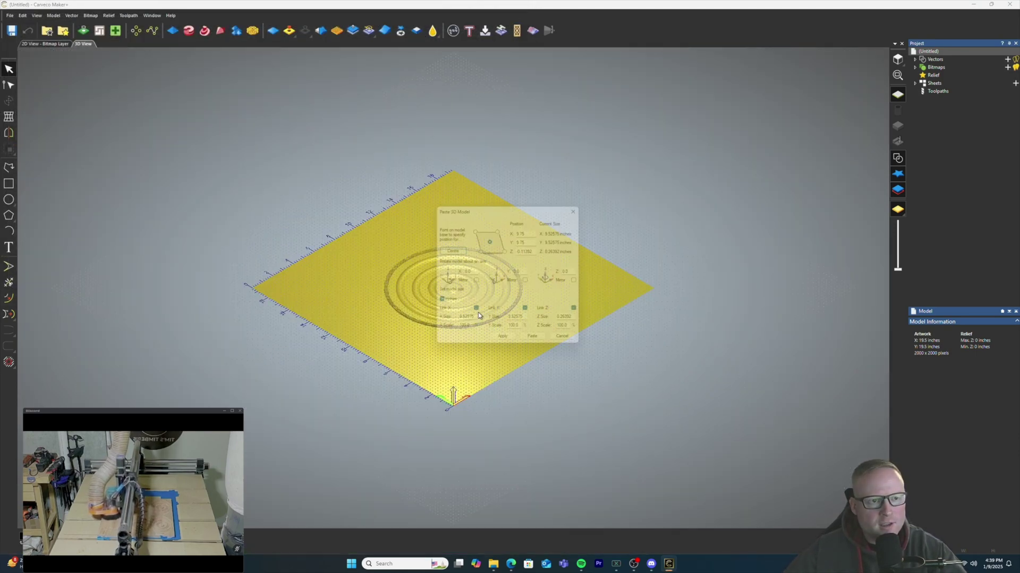
{"action": "left_click_drag", "start_coordinate": [523, 209], "coordinate": [716, 148]}
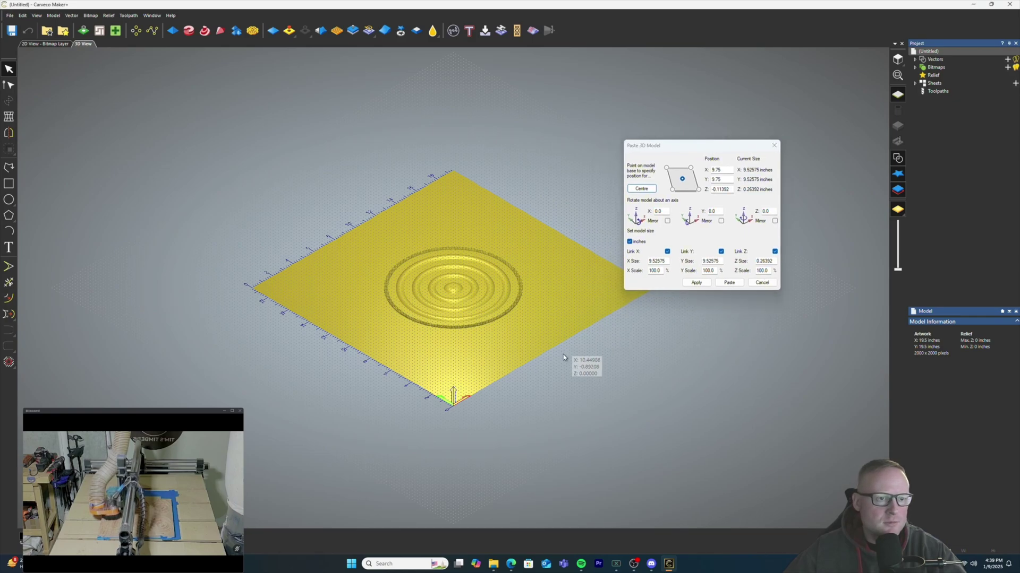
Set the imported model's Z position to 0.0 inches and apply the change
{"action": "left_click_drag", "start_coordinate": [564, 353], "coordinate": [334, 413]}
{"action": "scroll", "coordinate": [460, 306], "scroll_direction": "up", "scroll_amount": 3}
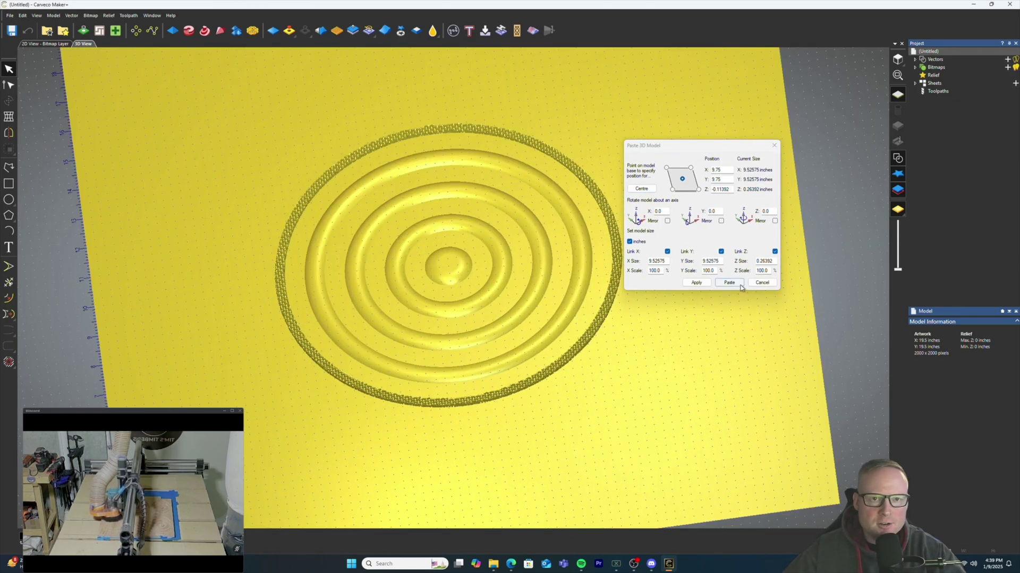
{"action": "left_click", "coordinate": [717, 189]}
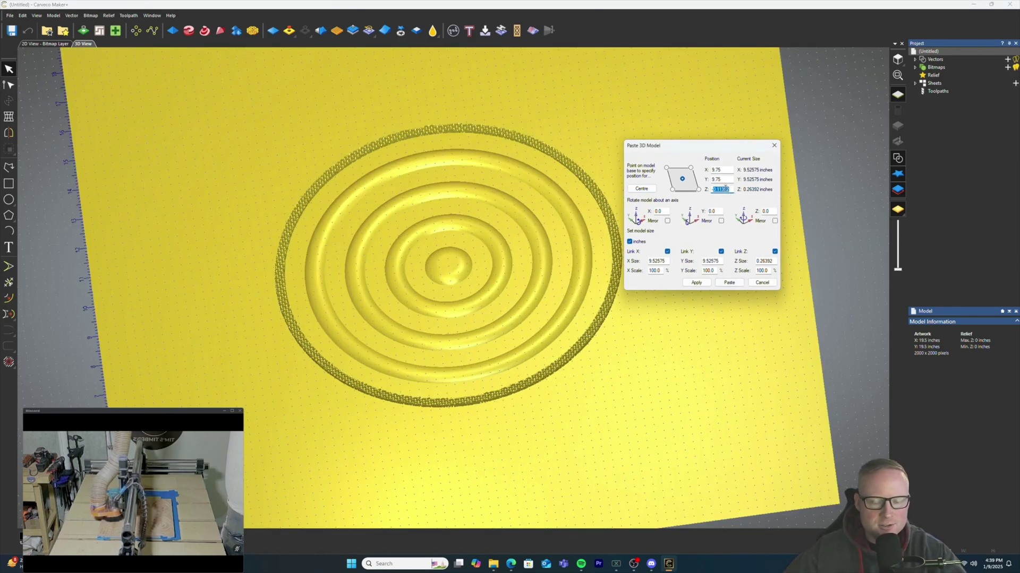
{"action": "left_click", "coordinate": [695, 282]}
Examine the positioned dish model's ripples and woven rim up close and from several angles
{"action": "scroll", "coordinate": [435, 355], "scroll_direction": "up", "scroll_amount": 3}
{"action": "left_click_drag", "start_coordinate": [460, 340], "coordinate": [405, 323]}
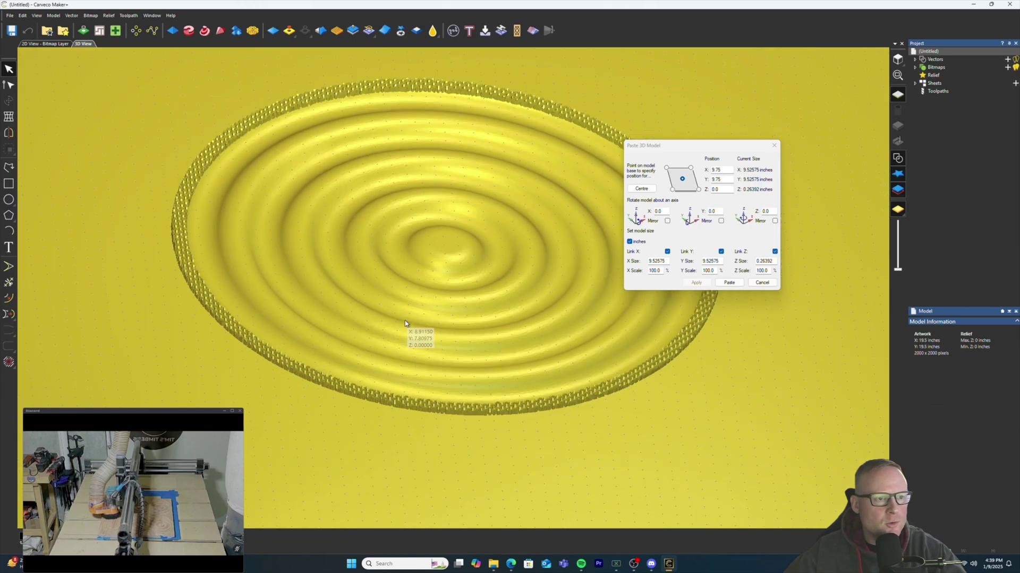
{"action": "scroll", "coordinate": [186, 291], "scroll_direction": "up", "scroll_amount": 5}
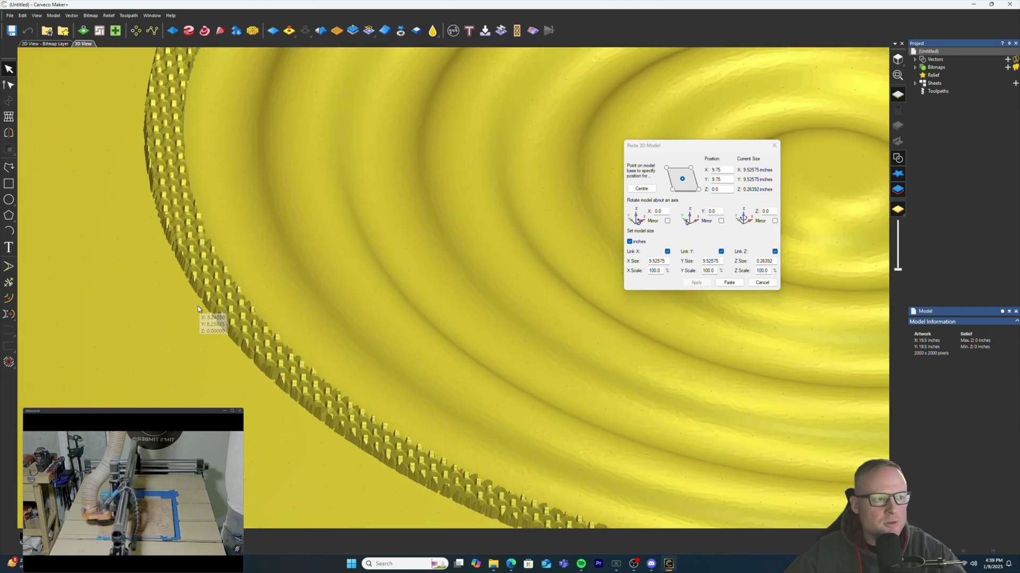
{"action": "scroll", "coordinate": [345, 299], "scroll_direction": "down", "scroll_amount": 5}
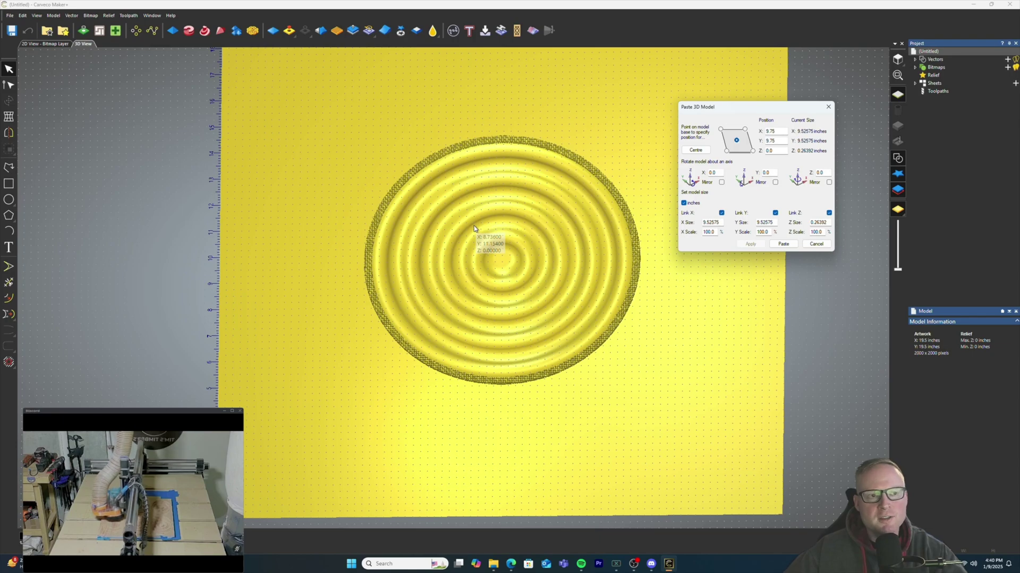
{"action": "scroll", "coordinate": [526, 304], "scroll_direction": "up", "scroll_amount": 2}
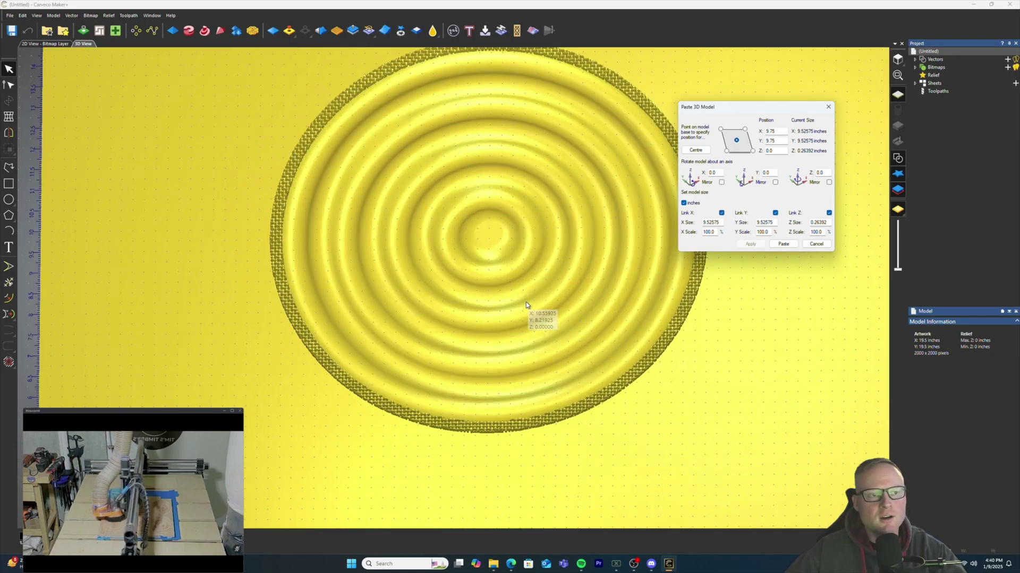
{"action": "left_click_drag", "start_coordinate": [527, 305], "coordinate": [335, 324]}
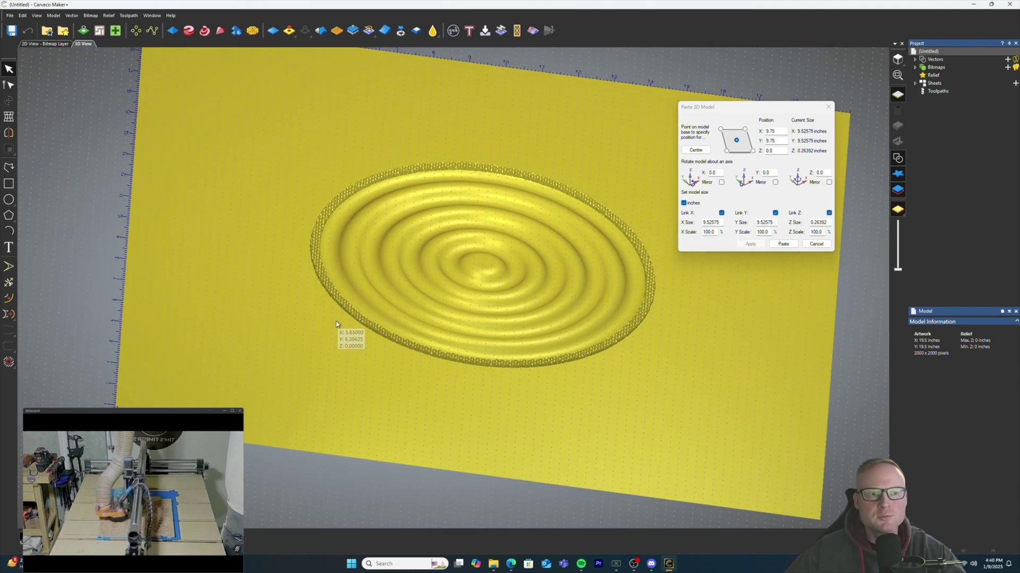
{"action": "left_click_drag", "start_coordinate": [295, 276], "coordinate": [289, 301]}
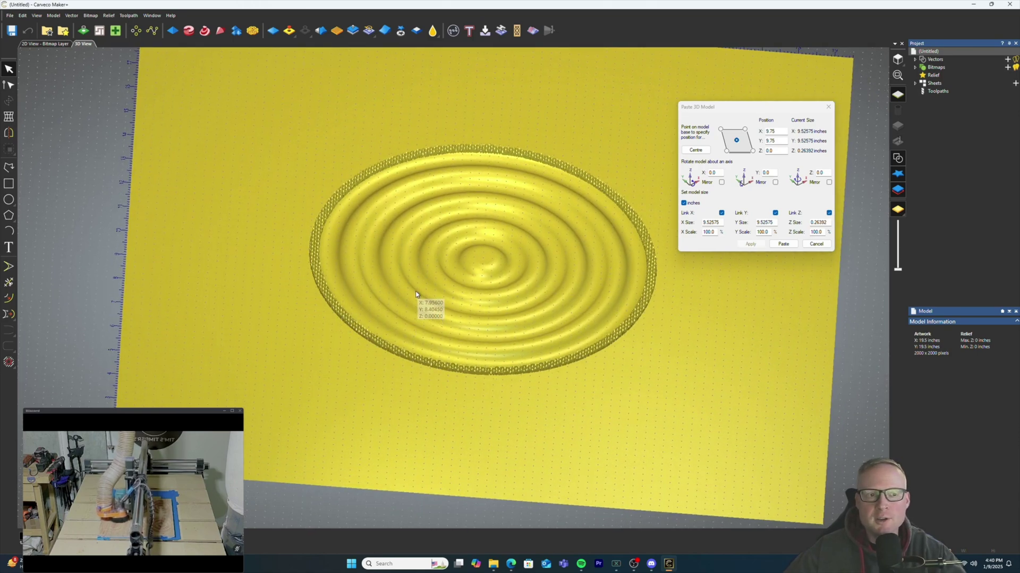
{"action": "left_click_drag", "start_coordinate": [417, 294], "coordinate": [442, 295]}
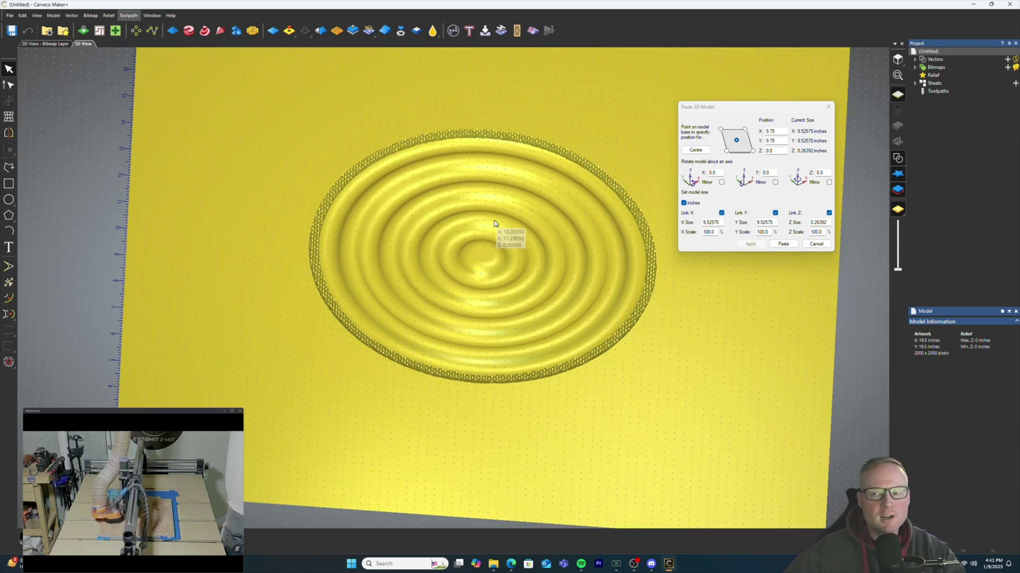